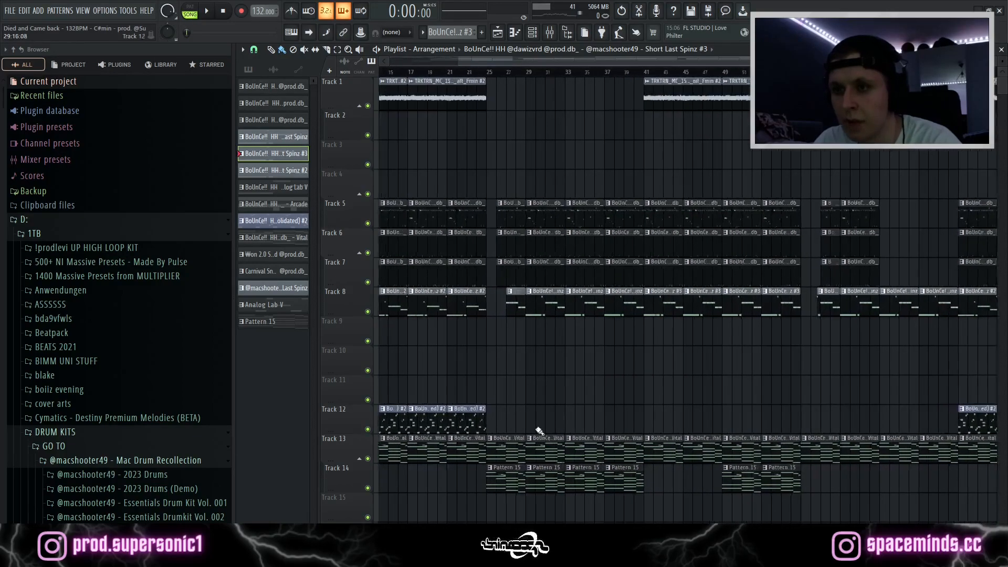
Open the synth hoover loop's settings from Track 1, preview the sample, and close its channel window
drag(606, 61, 369, 56)
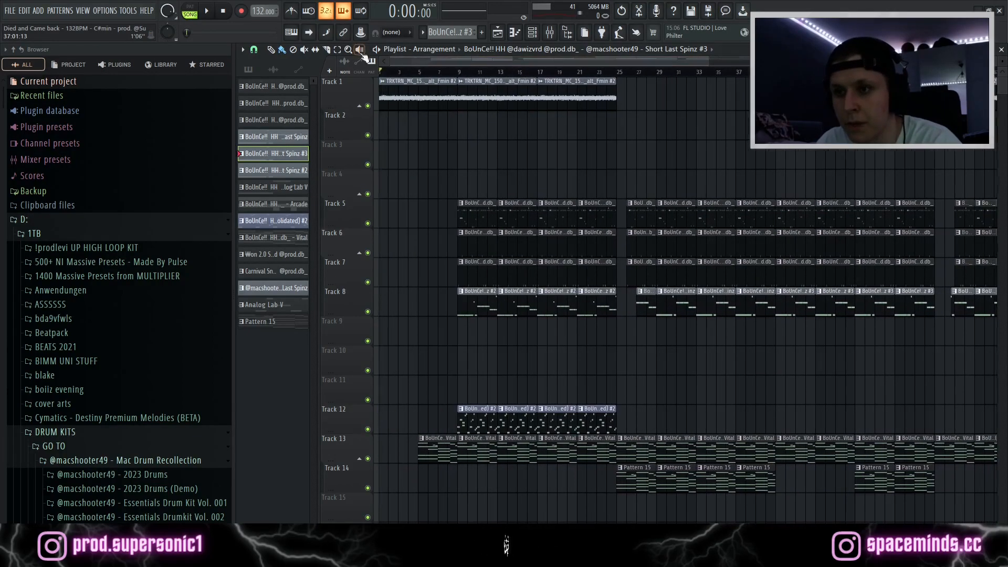
double_click(431, 91)
drag(595, 148, 615, 144)
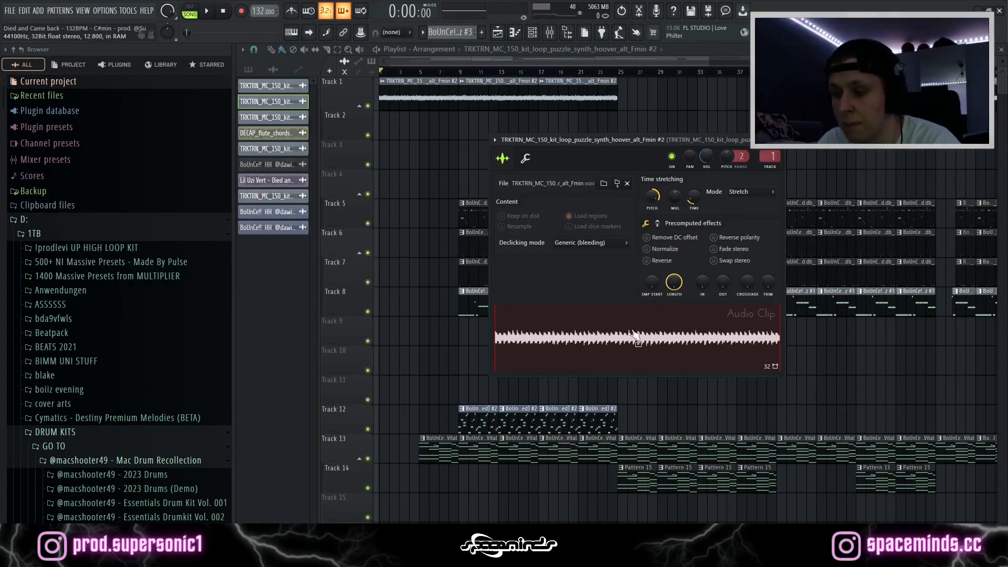
click(610, 340)
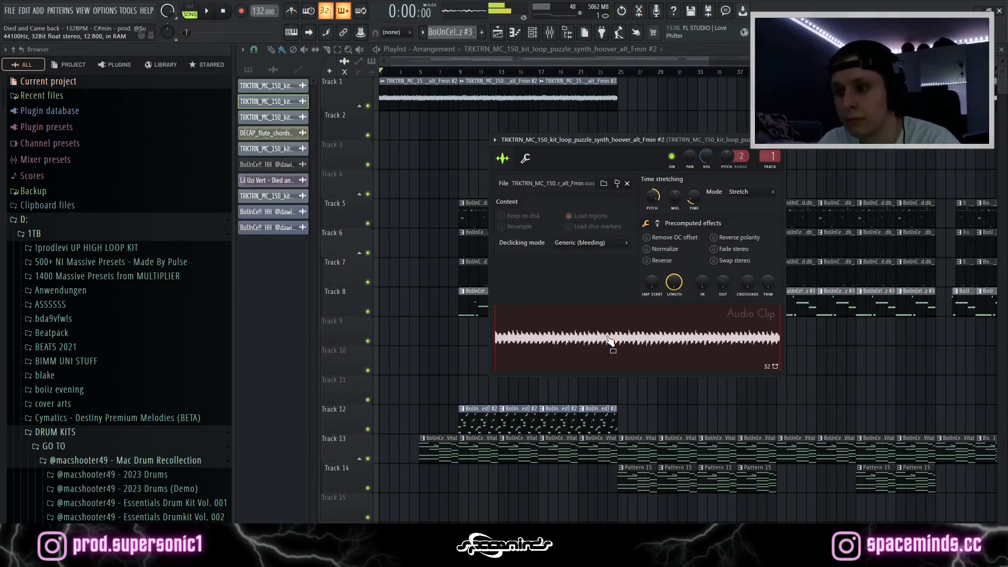
key(space)
key(space)
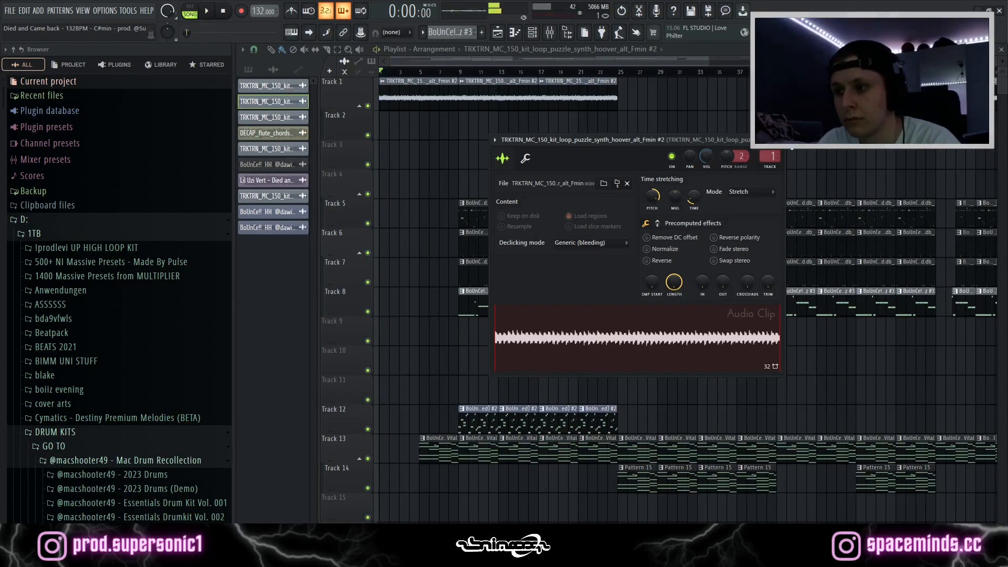
click(780, 140)
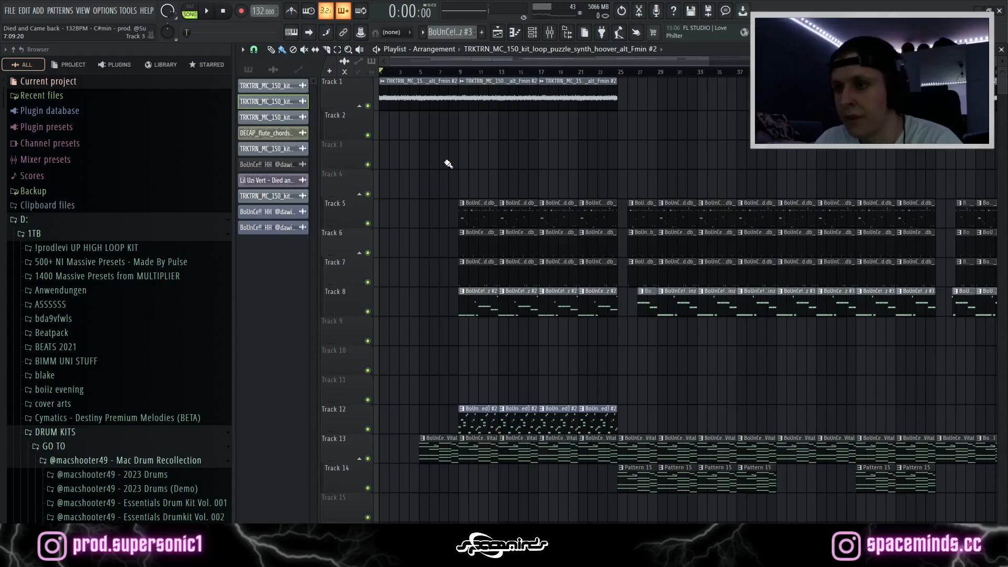
Open the Vital pattern from Track 13 in the piano roll and enlarge the note area to examine its chords
scroll(448, 164, up, 4)
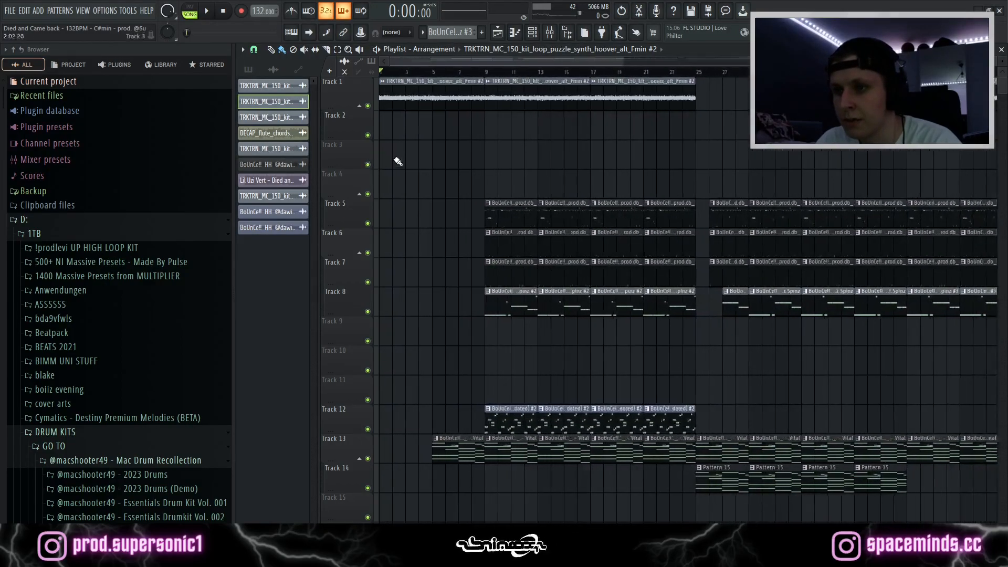
scroll(438, 169, up, 2)
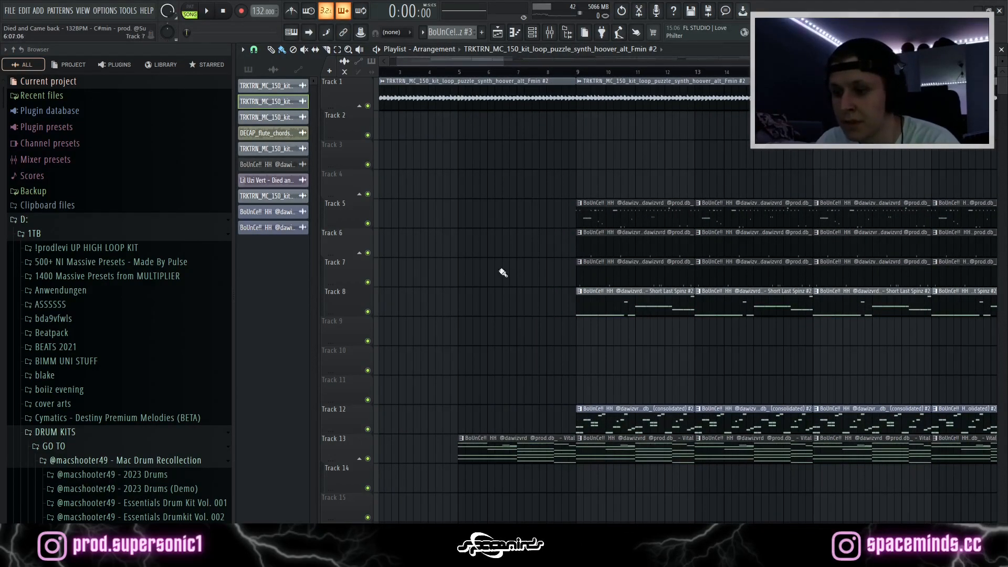
double_click(530, 439)
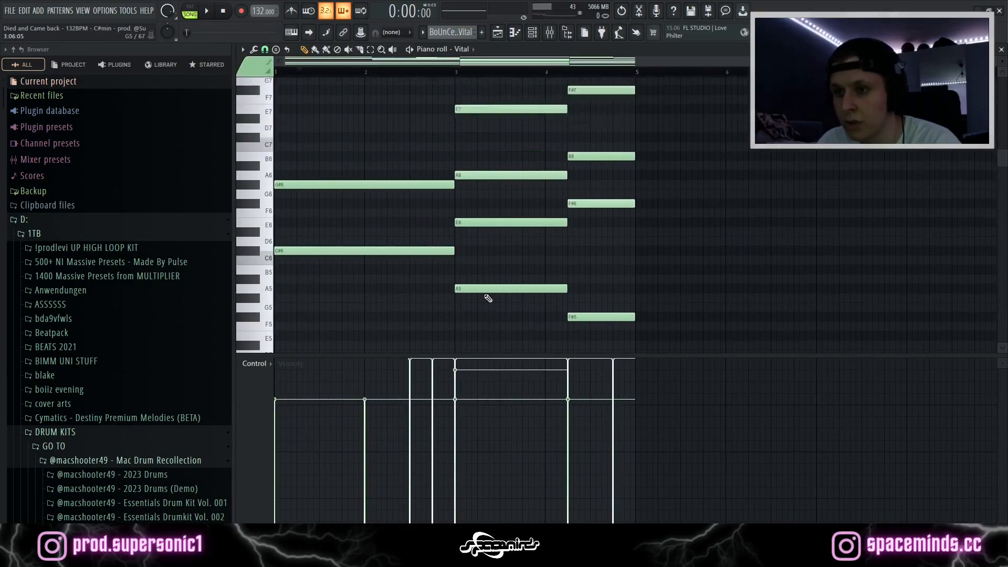
scroll(487, 299, down, 3)
drag(488, 355, 483, 491)
scroll(525, 391, up, 4)
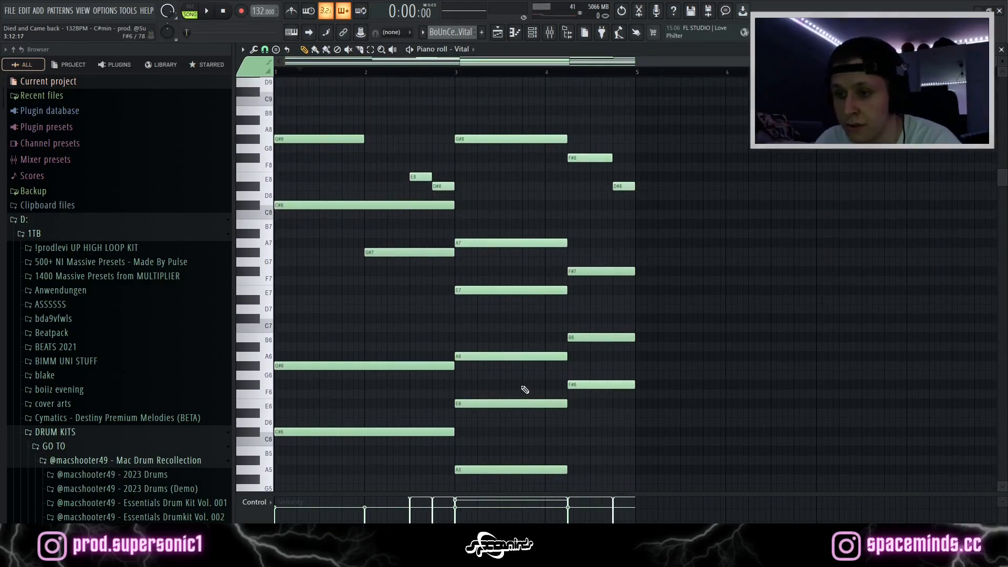
scroll(635, 408, up, 1)
scroll(651, 409, down, 1)
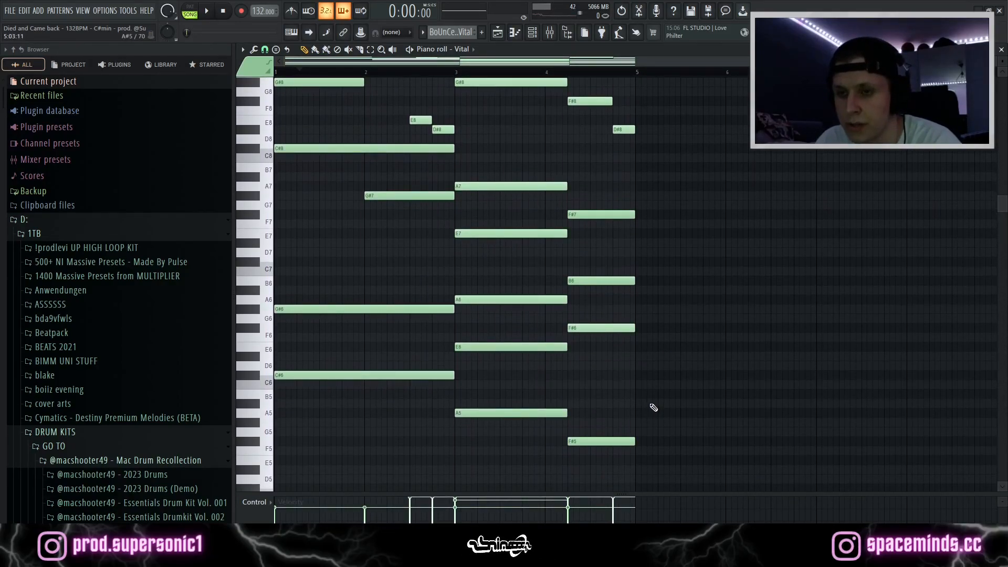
scroll(654, 408, up, 1)
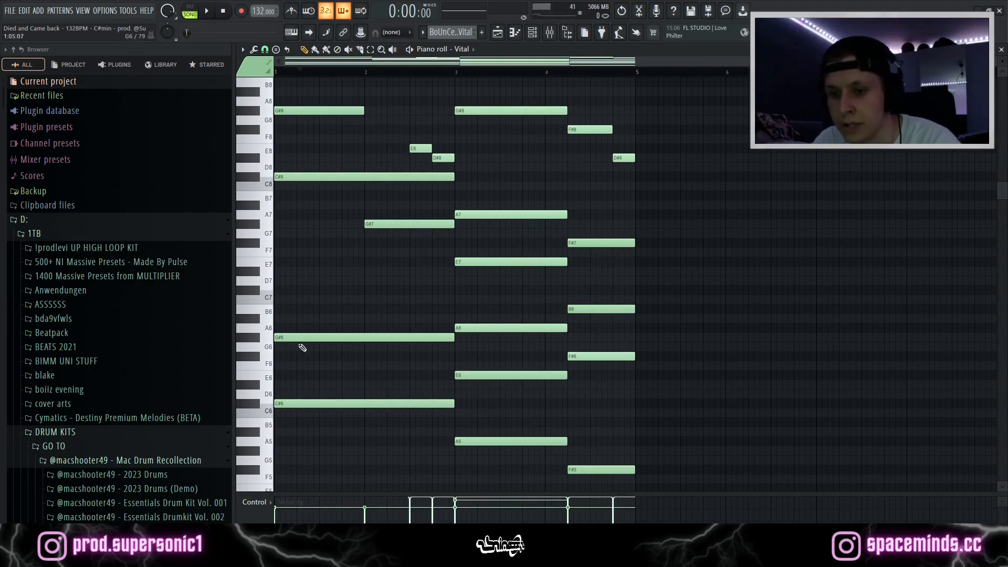
Audition the root notes of the three Vital chords on the piano roll's keyboard
scroll(318, 397, down, 1)
click(262, 384)
click(269, 420)
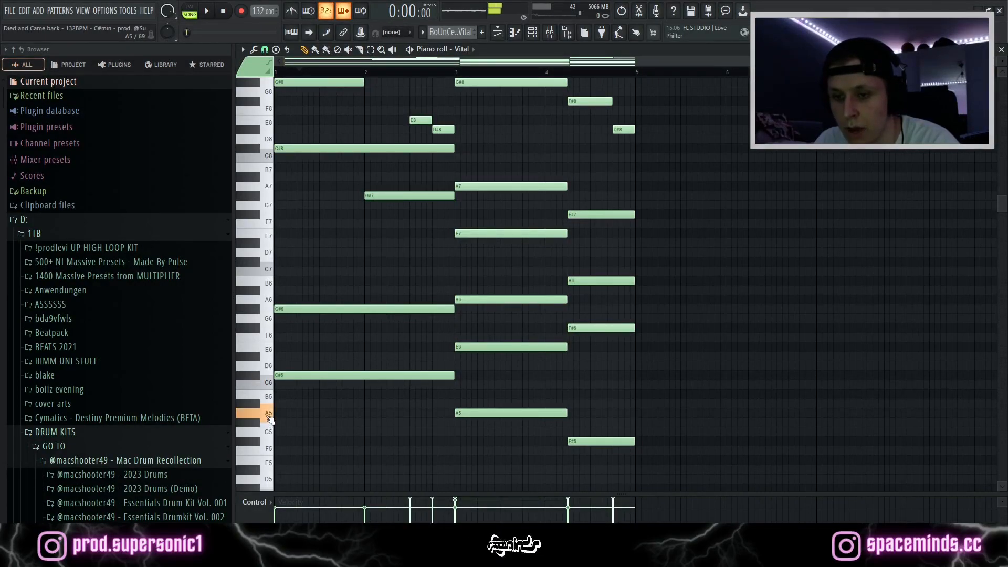
click(255, 446)
Switch playback to pattern mode and listen to the Vital chord pattern
scroll(349, 338, up, 3)
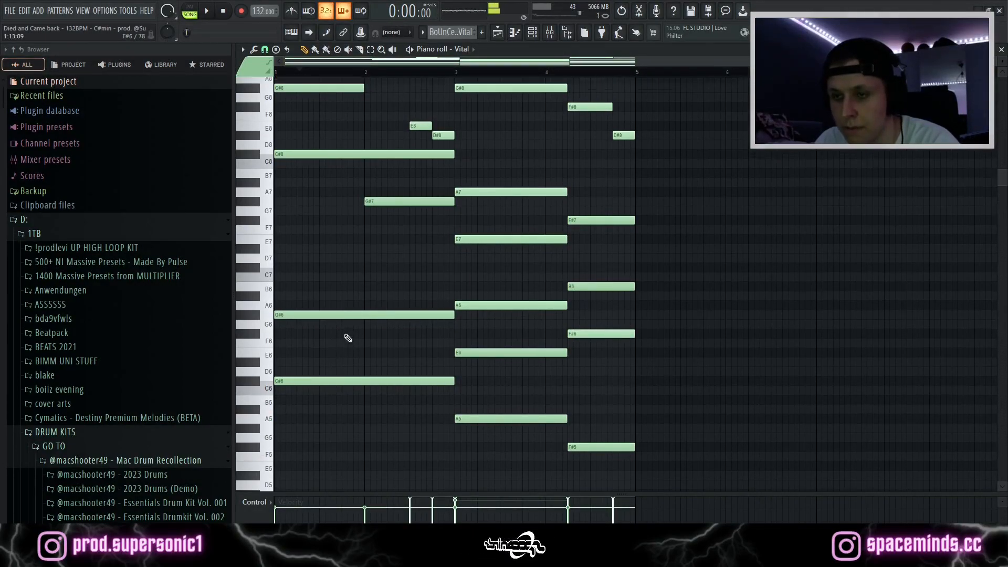
key(l)
scroll(660, 225, down, 4)
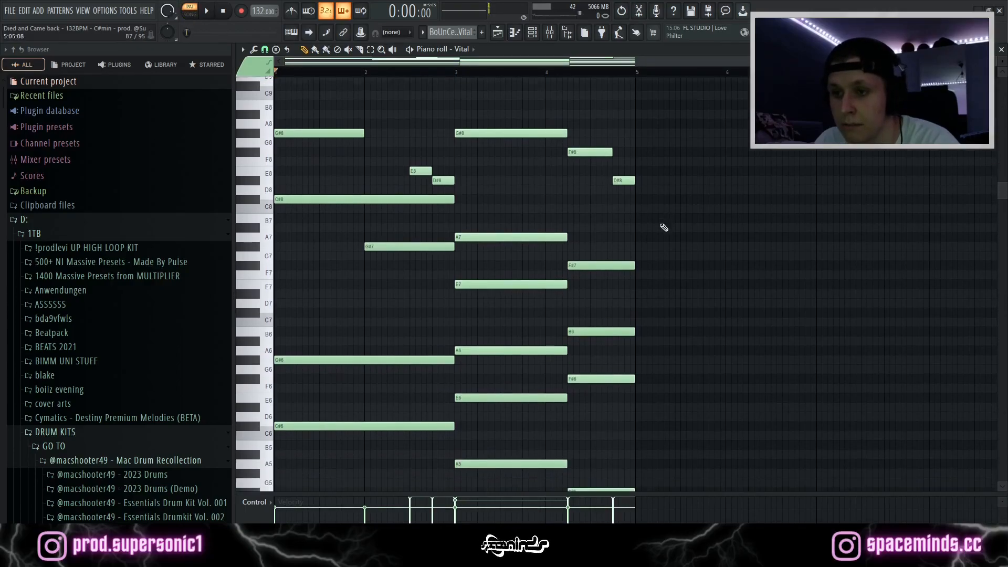
key(space)
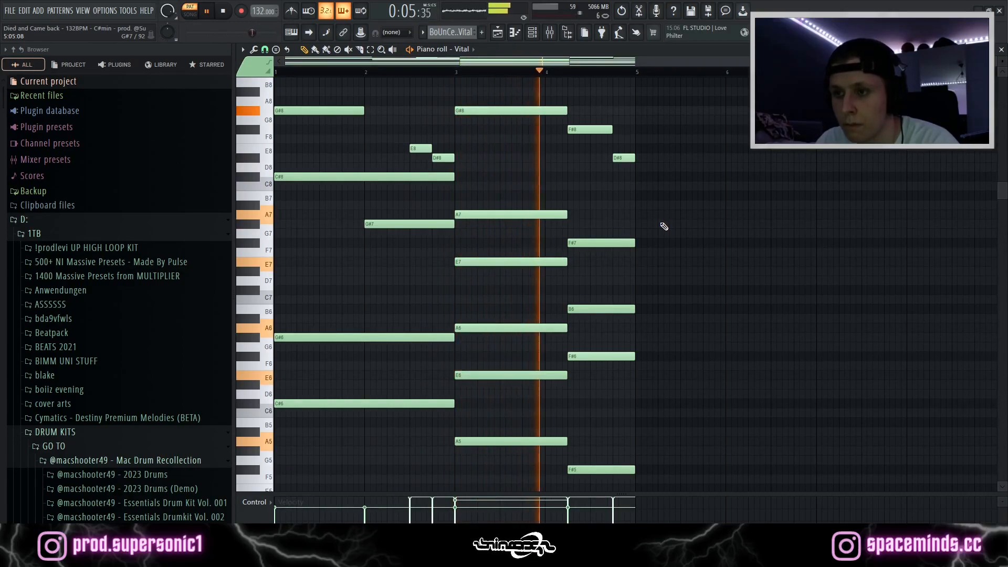
key(space)
Select the Vital track in the mixer and review its Guitar Rig 6 and Looperator effects
click(549, 33)
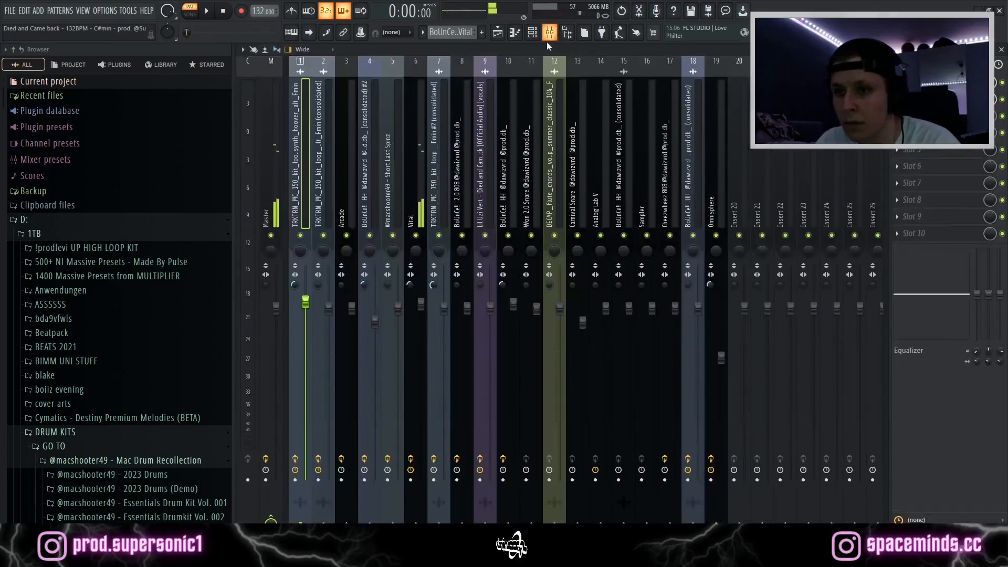
click(415, 122)
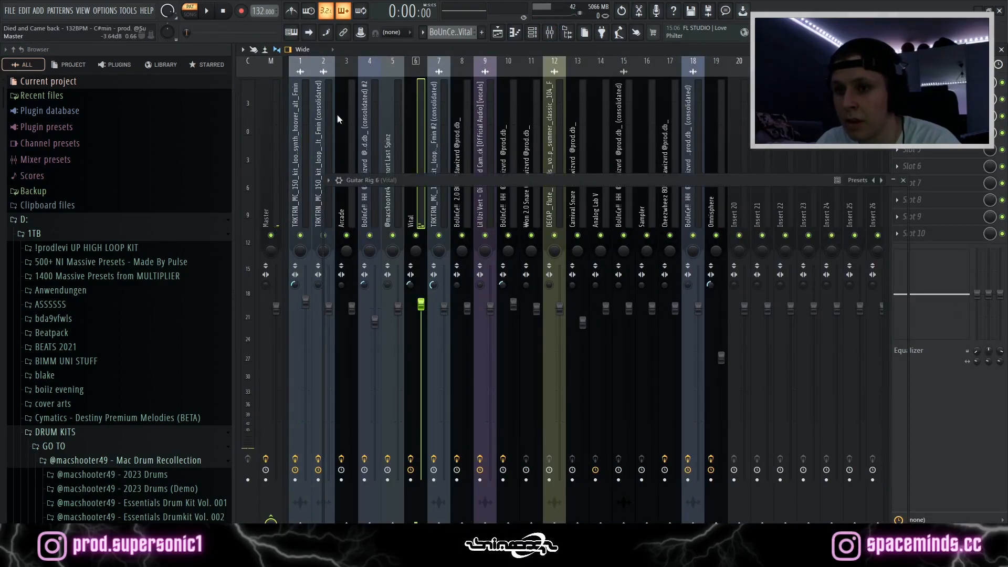
drag(498, 179, 484, 80)
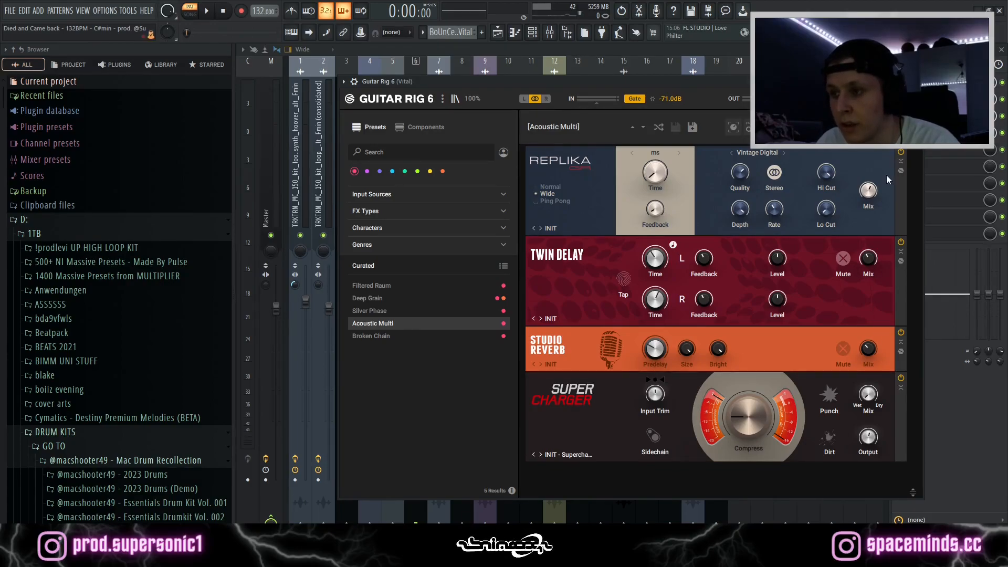
click(918, 82)
click(916, 99)
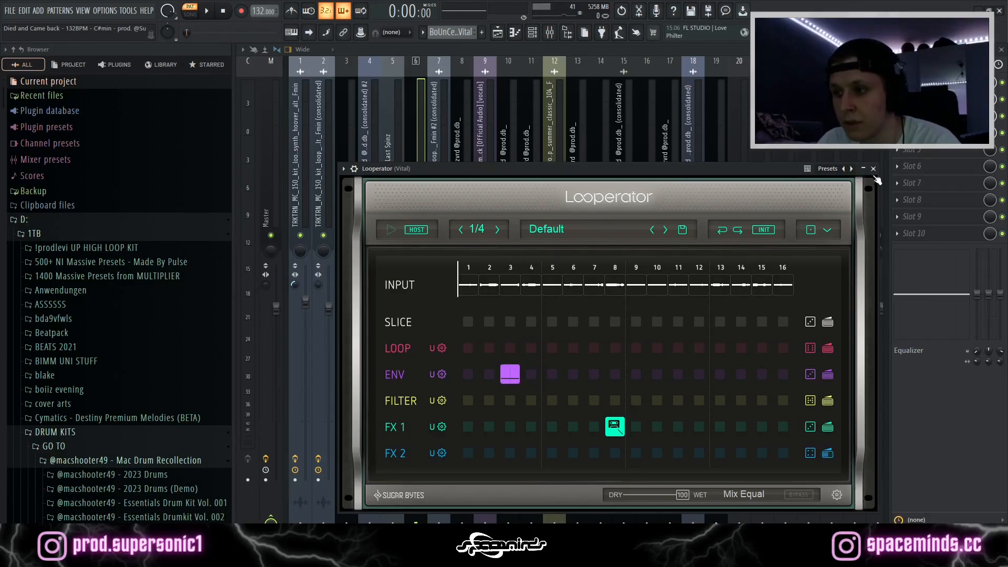
click(874, 169)
Review the Fruity Parametric EQ 2 curve and the ValhallaVintageVerb settings on the Vital mixer track
click(916, 116)
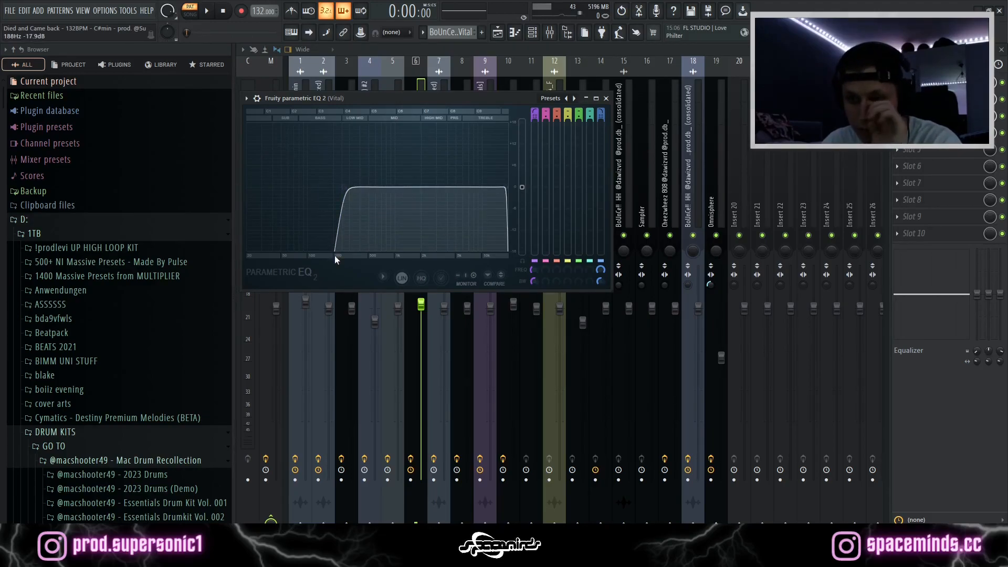
click(558, 99)
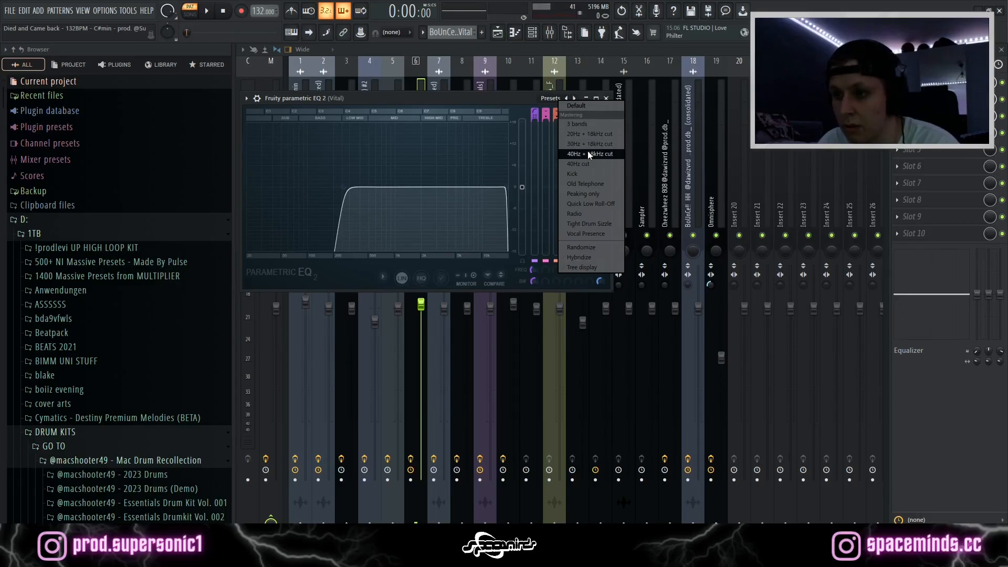
click(525, 109)
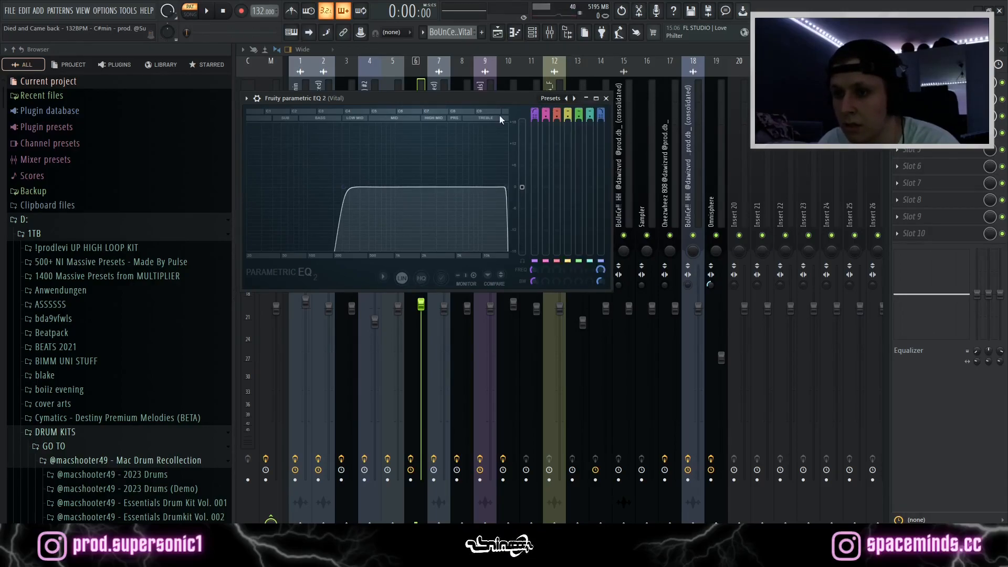
click(606, 99)
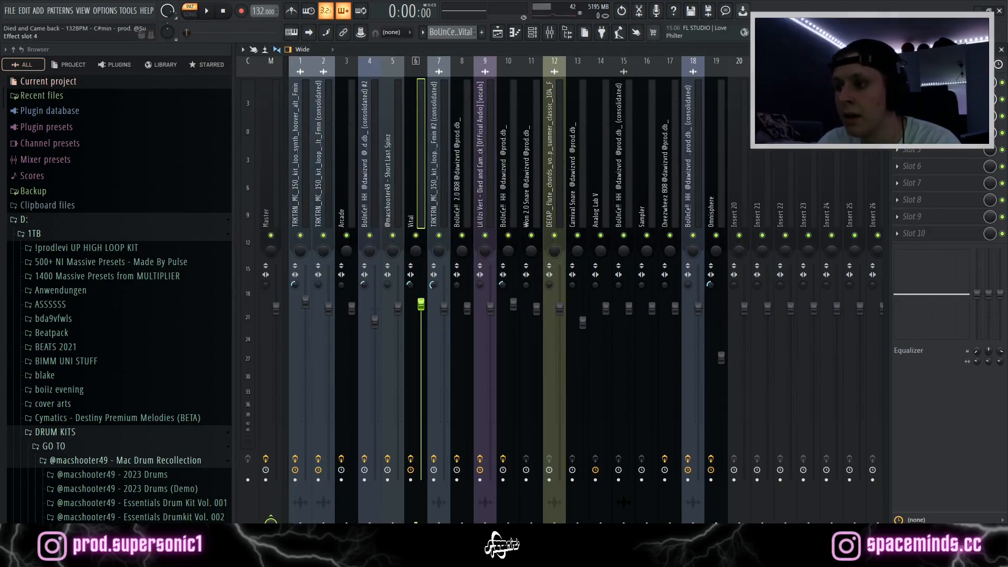
click(919, 99)
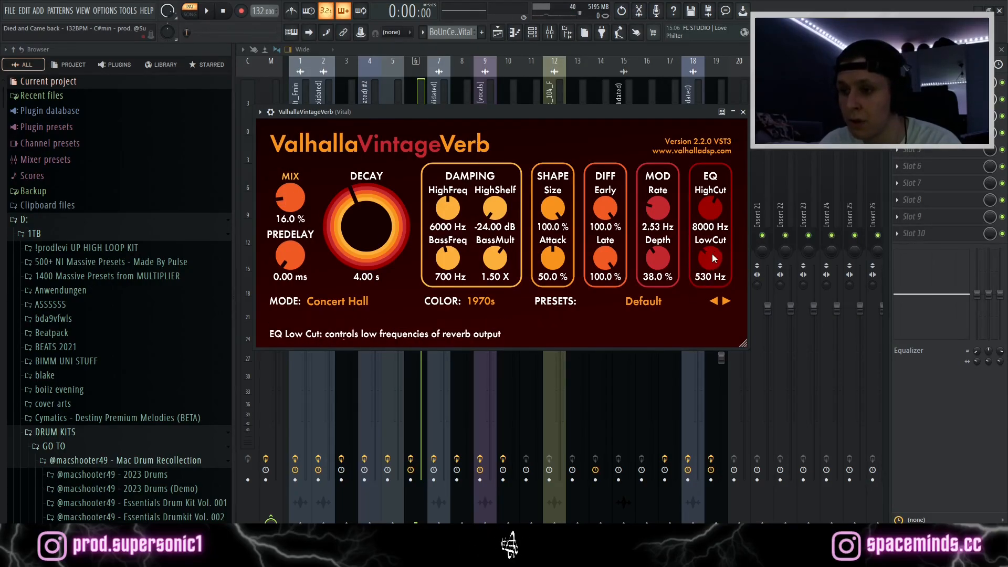
click(742, 113)
Return to the playlist, isolate Tracks 1 and 13, and play them together from bar 9
click(514, 33)
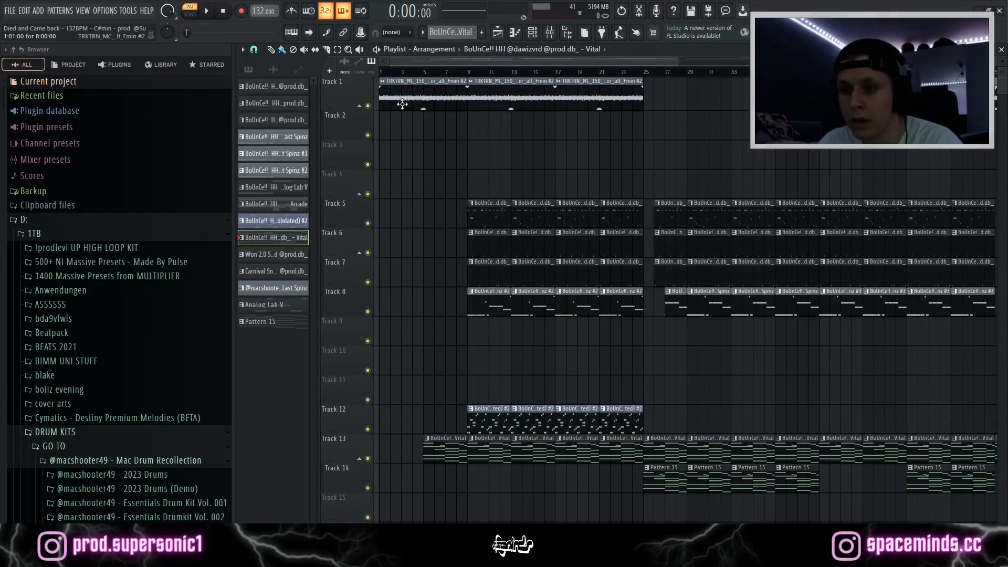
click(425, 74)
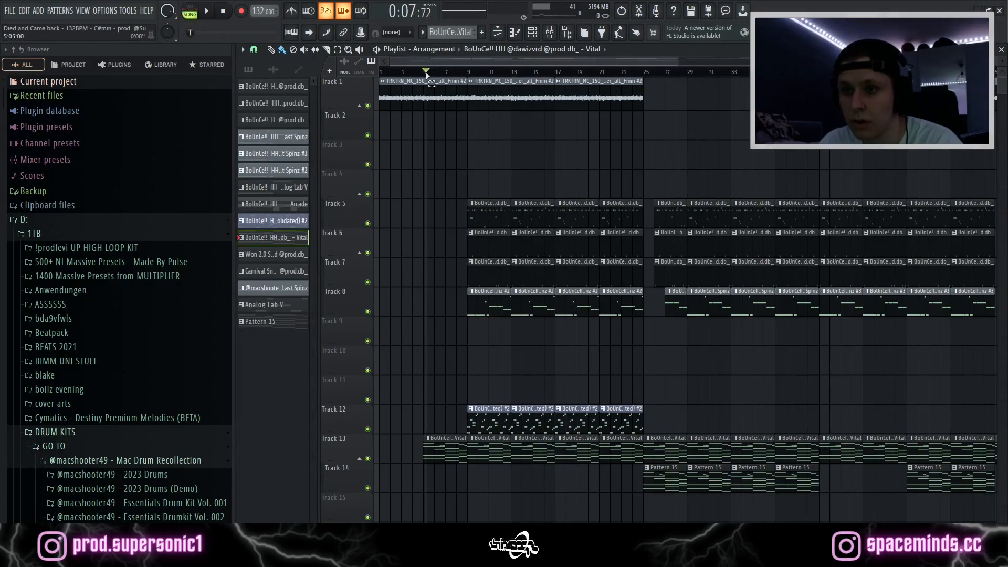
click(468, 73)
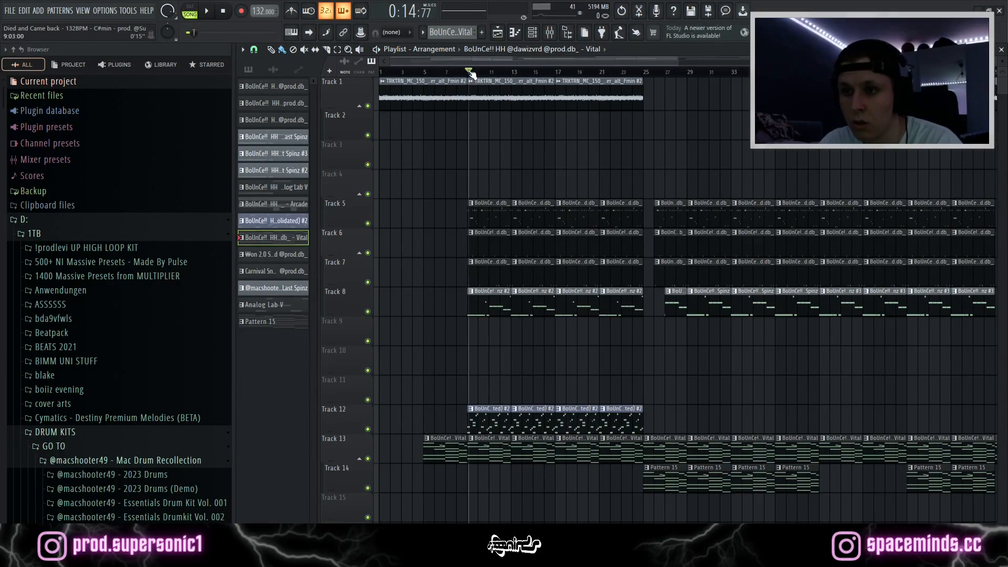
click(467, 72)
right_click(369, 106)
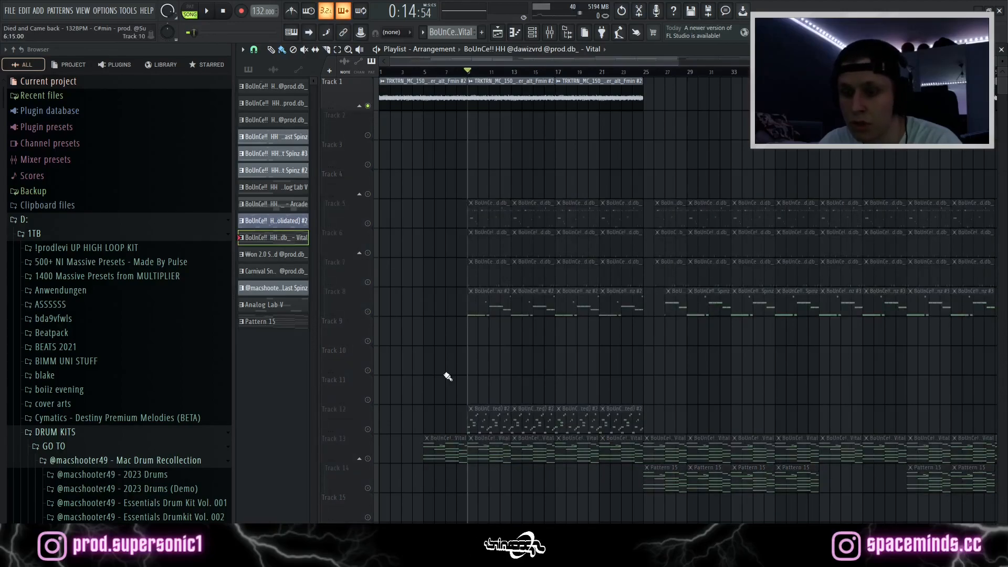
click(368, 458)
key(space)
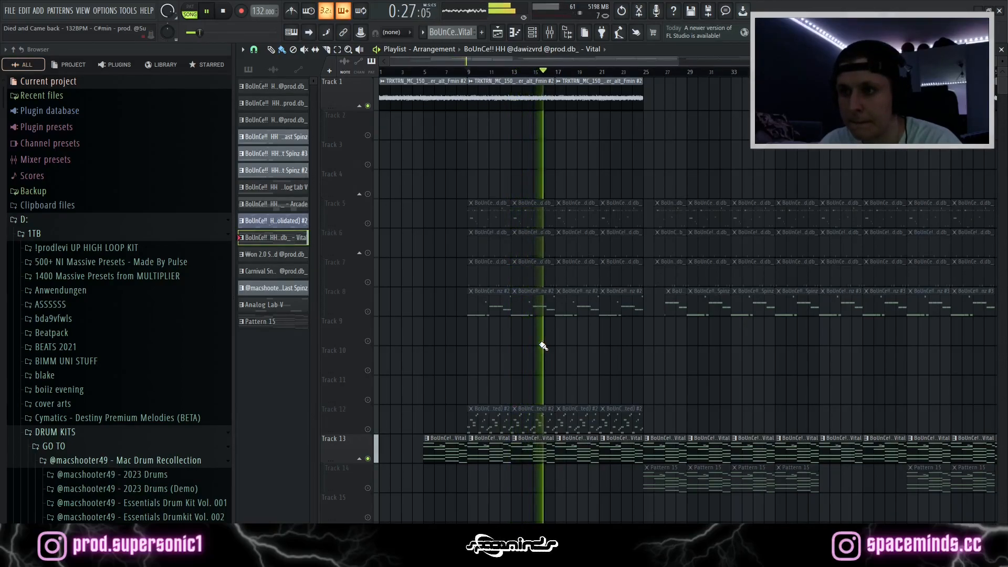
key(space)
Move the playhead to bar 25, solo Track 14, and listen to Pattern 15 on its own
scroll(519, 385, down, 5)
scroll(519, 385, up, 5)
scroll(615, 365, up, 1)
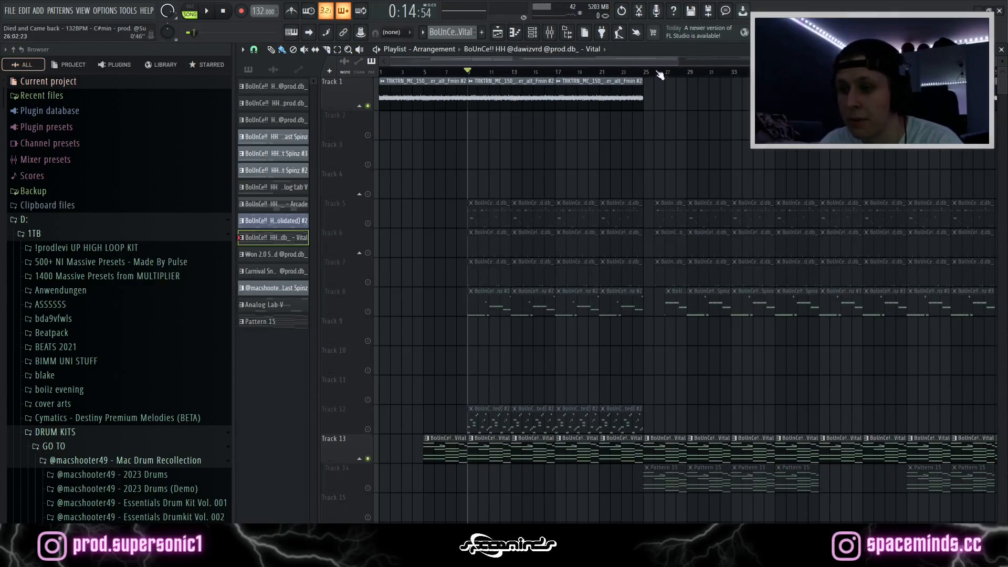
click(646, 73)
drag(647, 74, 646, 74)
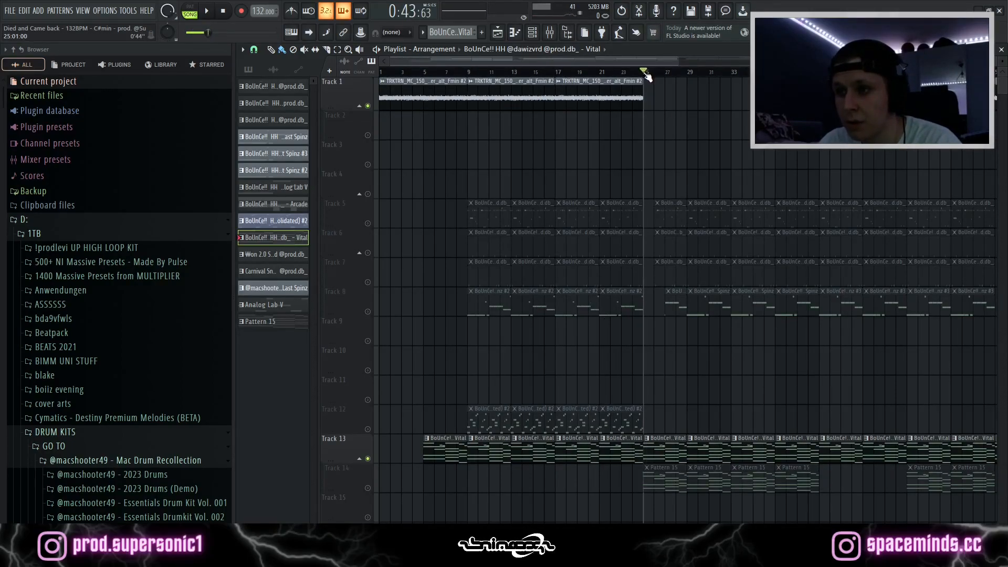
click(370, 480)
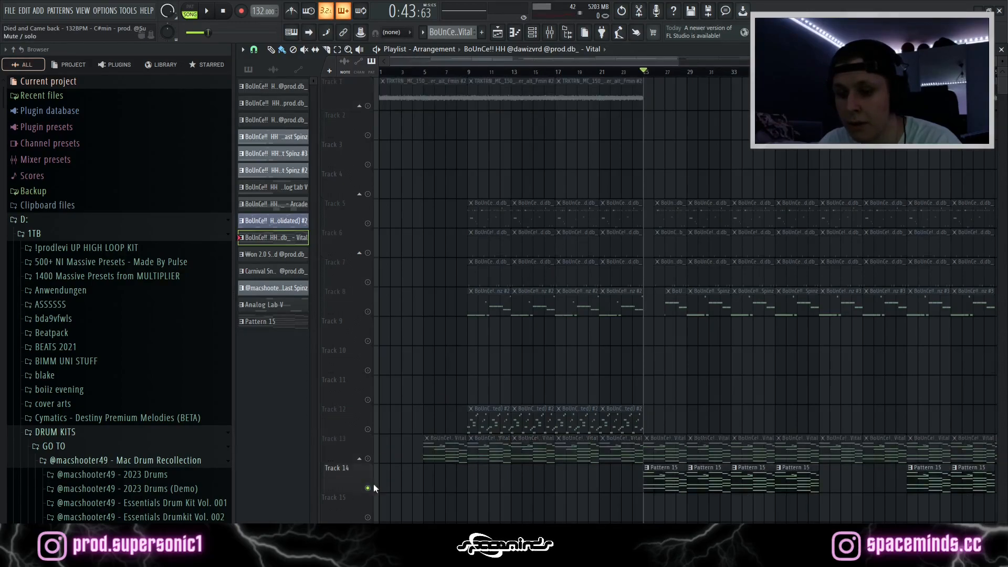
scroll(675, 484, up, 4)
scroll(727, 487, down, 4)
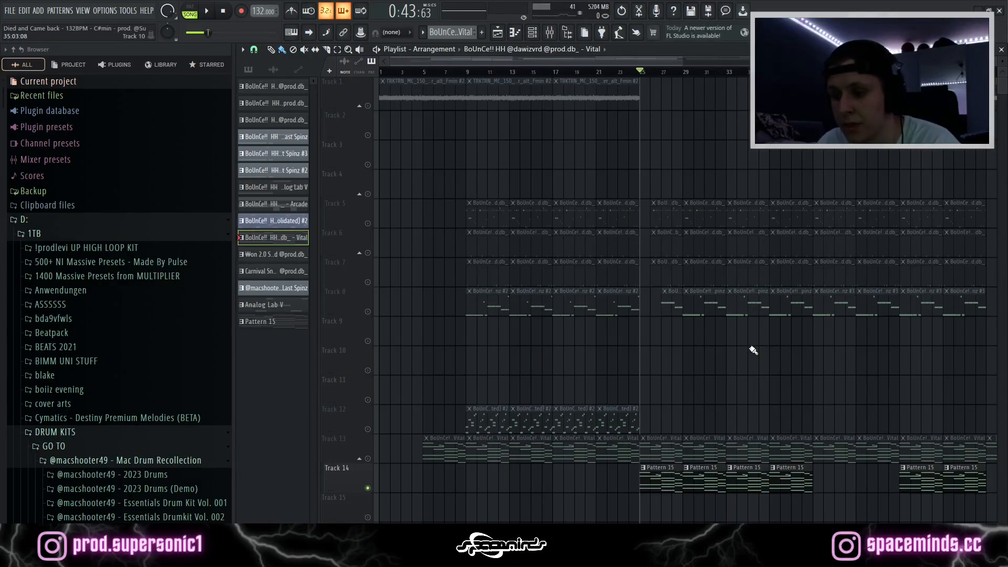
key(space)
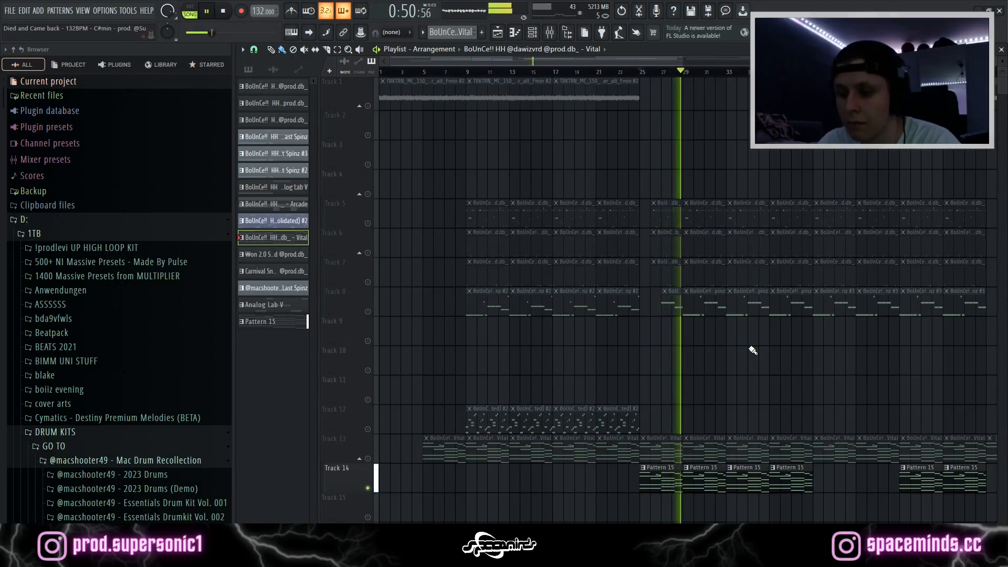
key(space)
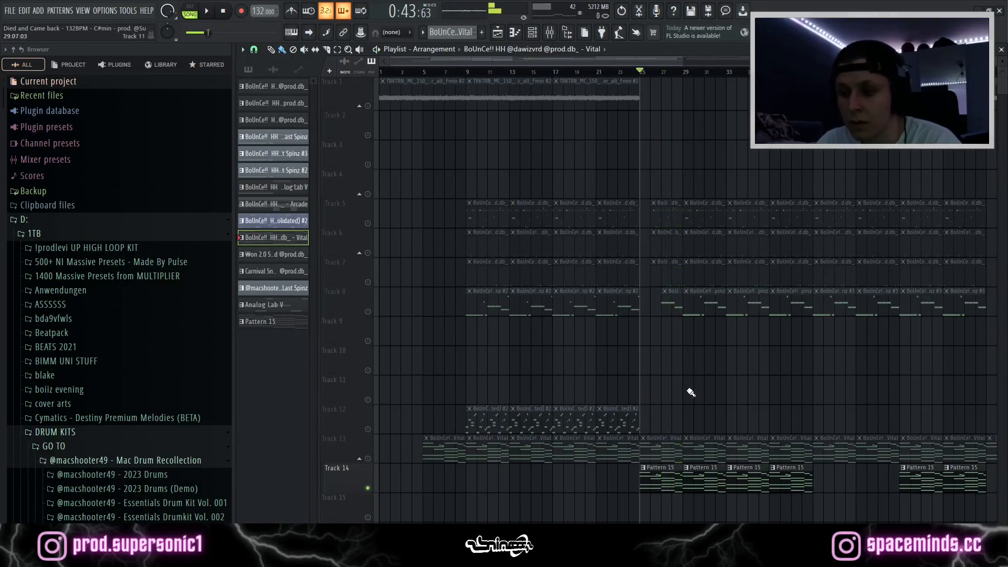
Place the Arcade pattern on Track 11 at bar 9, solo that track, and set the playhead to bar 9
scroll(687, 389, down, 3)
scroll(451, 385, up, 3)
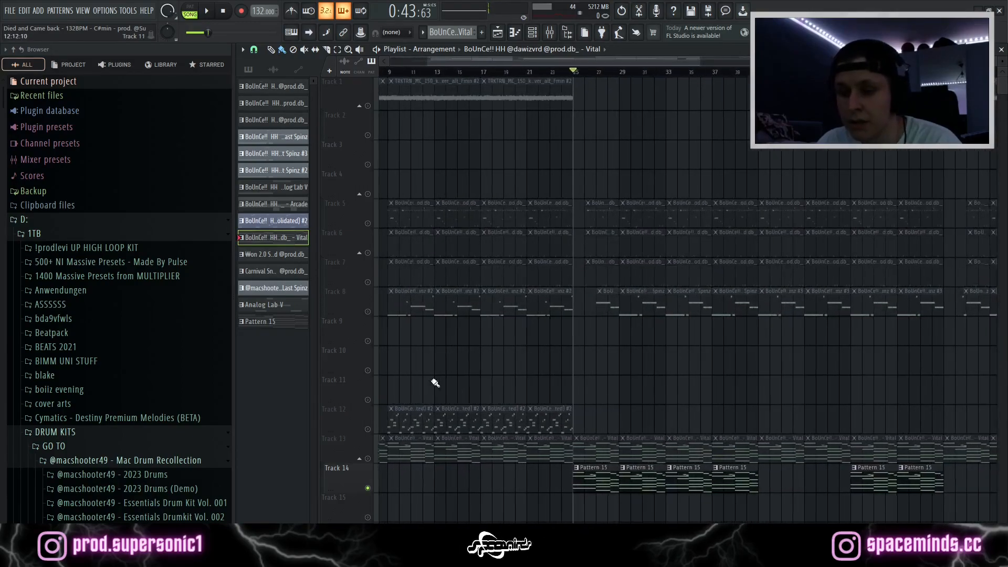
drag(519, 64, 377, 76)
click(290, 204)
scroll(451, 374, up, 3)
click(501, 389)
scroll(477, 390, up, 3)
drag(580, 398, 574, 398)
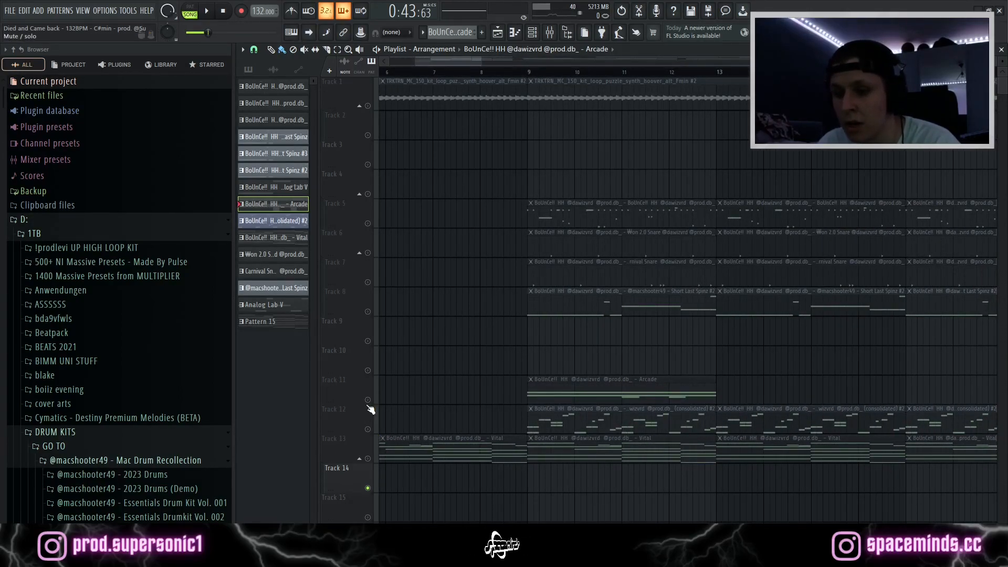
click(529, 74)
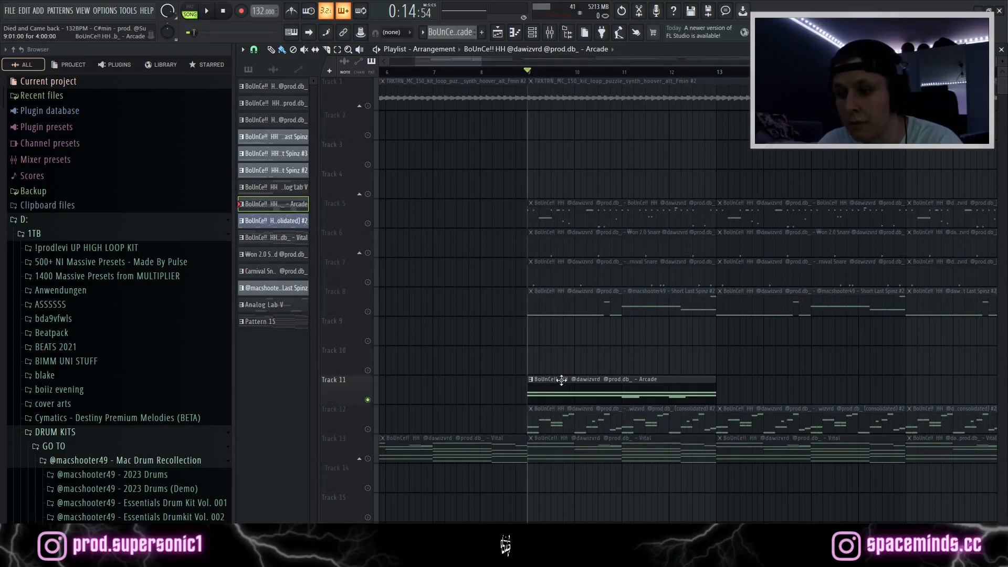
Open the Arcade channel's piano roll and examine its notes
click(531, 32)
right_click(424, 308)
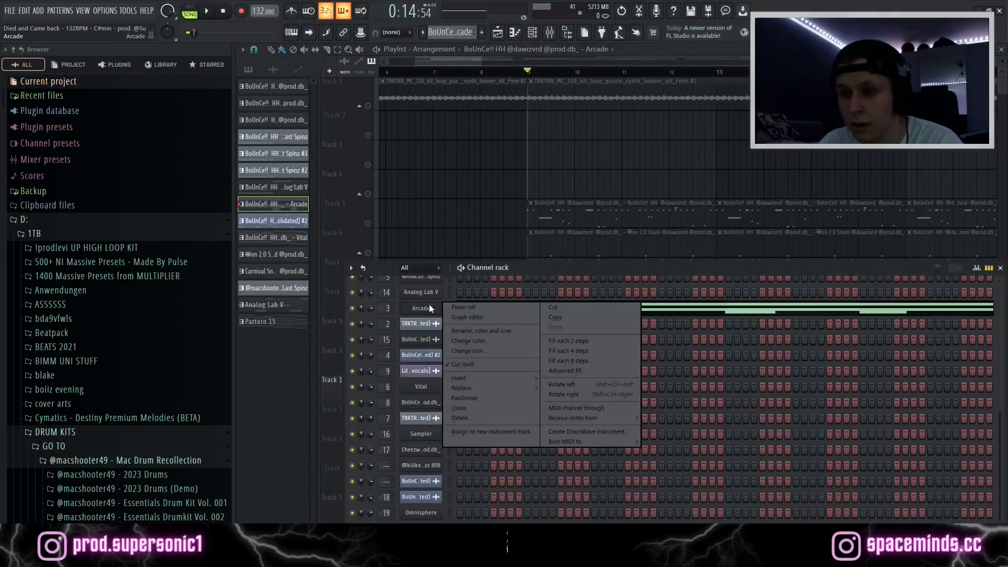
click(464, 307)
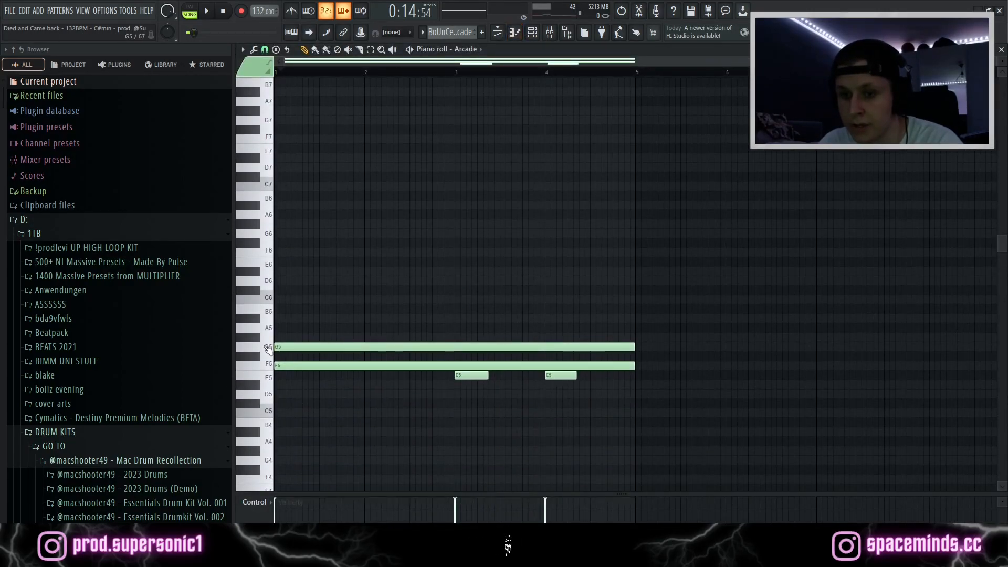
Review the Arcade plugin's Life Without You sampler and its Hooked line page, and close the plugin
click(533, 34)
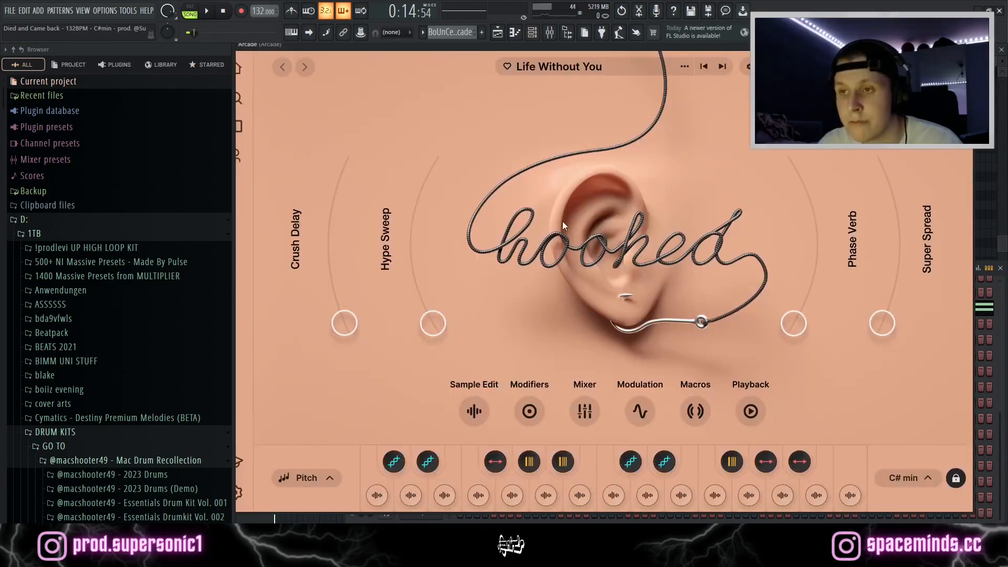
click(586, 68)
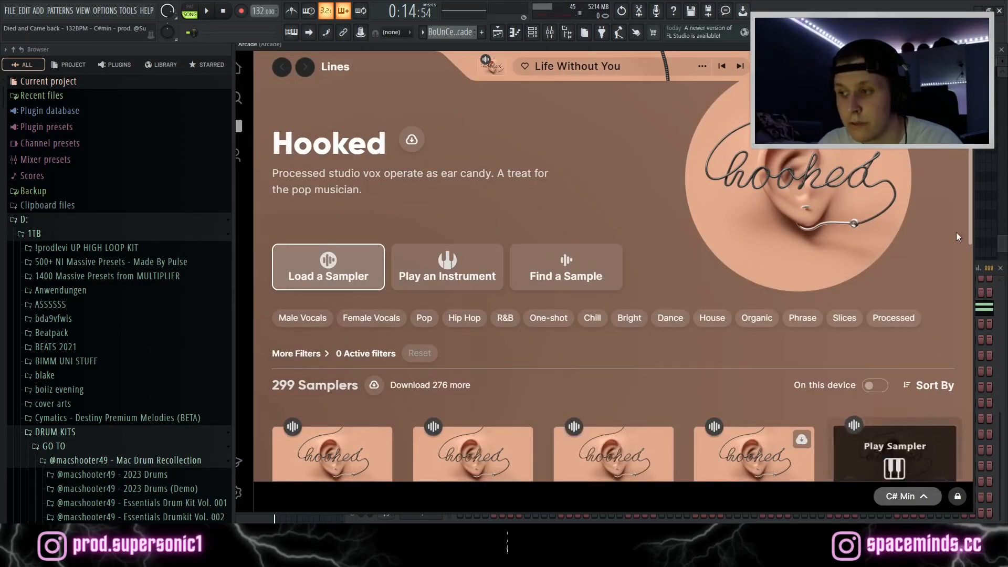
key(Escape)
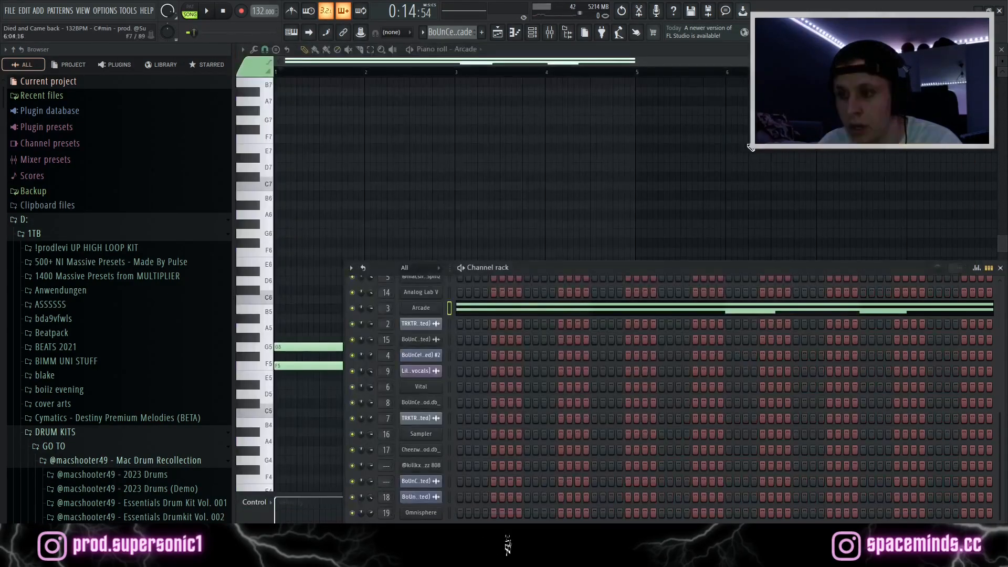
Switch to pattern mode and listen to the Arcade pattern in the piano roll
key(F6)
click(191, 13)
key(space)
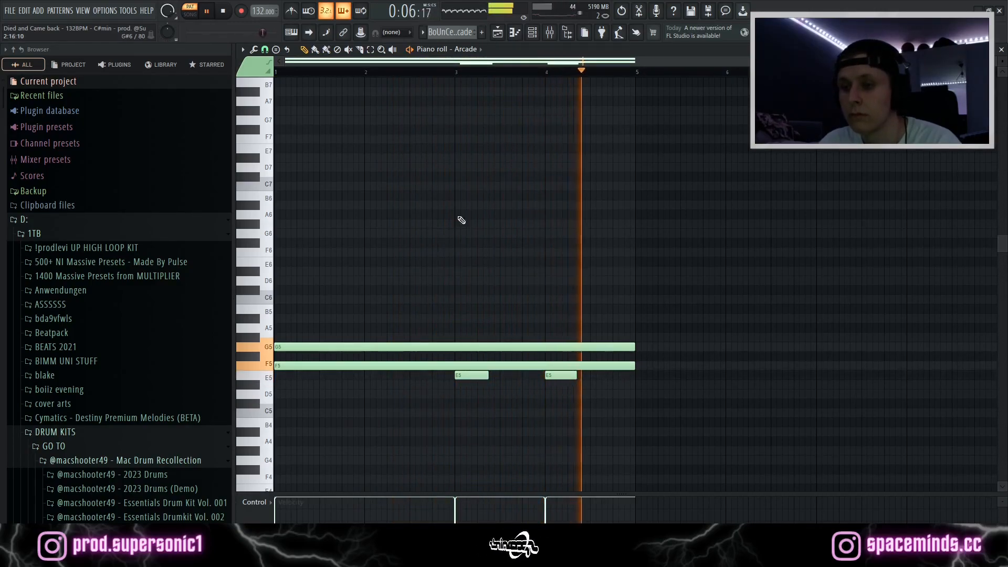
key(space)
Return to the playlist, delete the Arcade clip from Track 11, and solo Track 12 with the playhead at bar 9
click(498, 32)
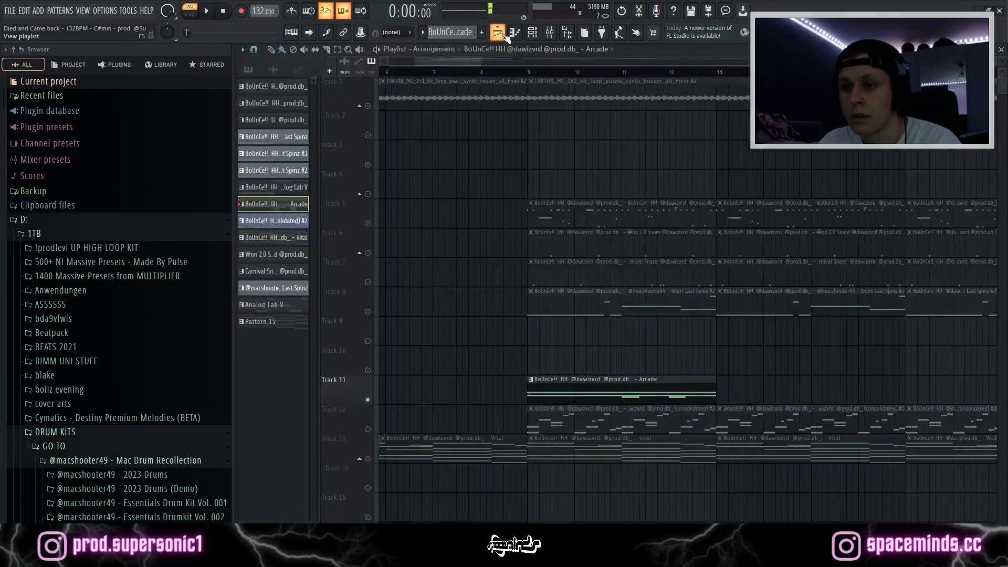
right_click(609, 389)
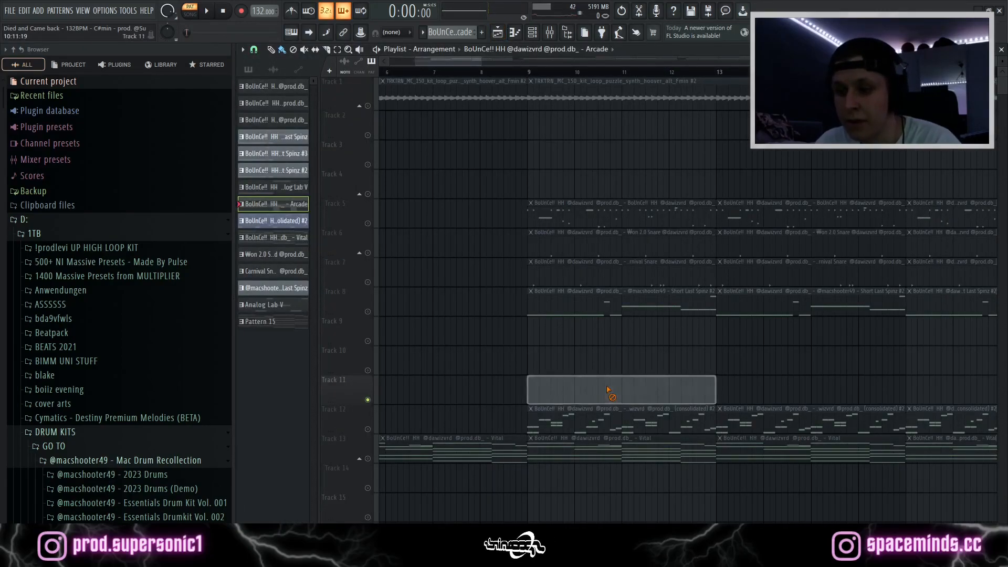
click(368, 430)
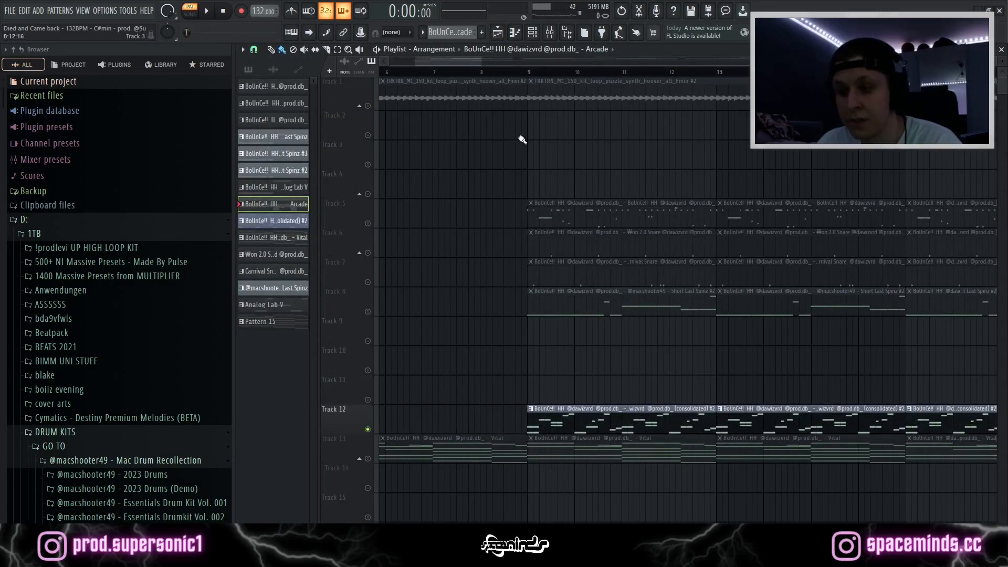
click(529, 72)
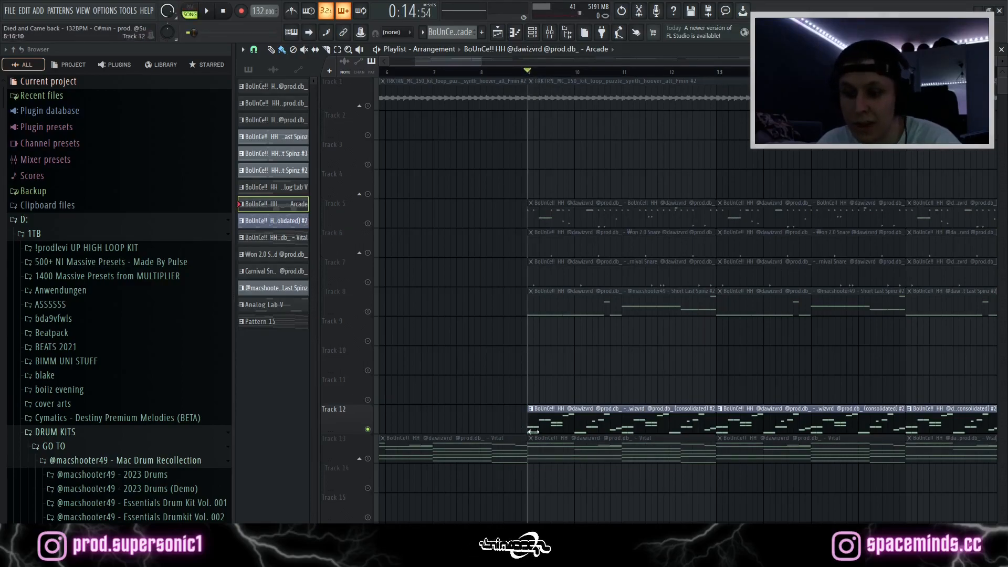
Open the Fruity Slicer channel behind Track 12's consolidated #2 pattern and review its slices and slicing options
click(562, 428)
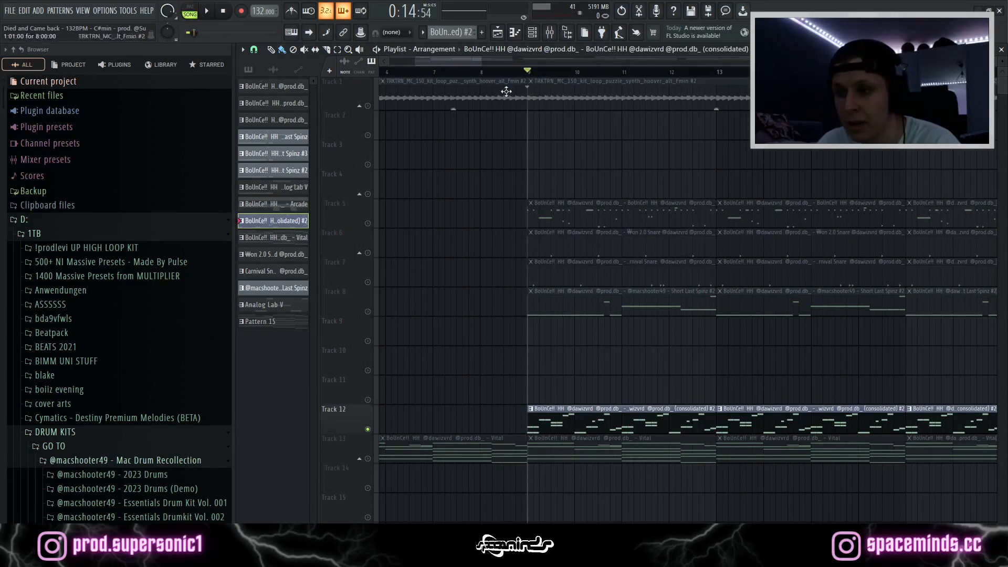
key(F6)
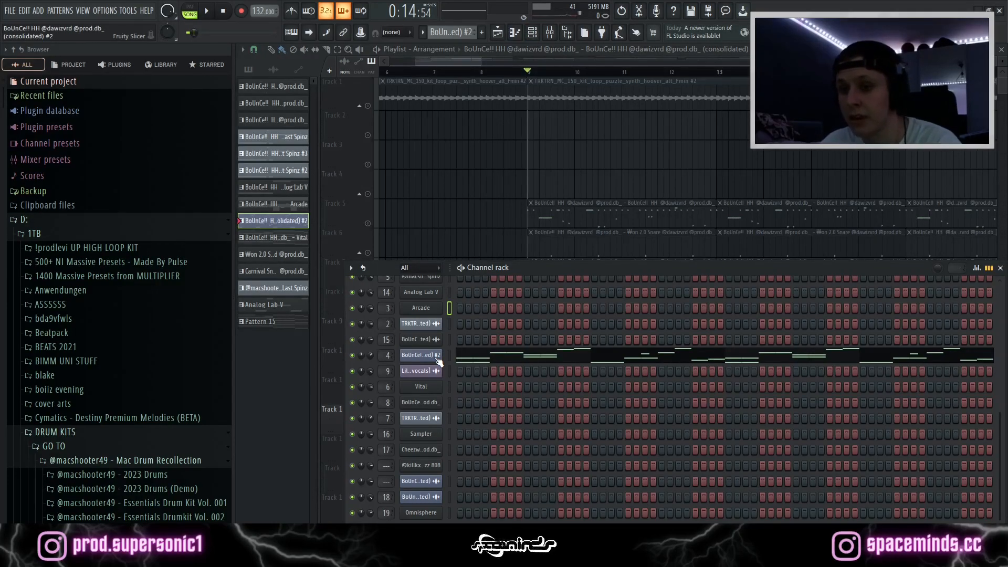
click(437, 360)
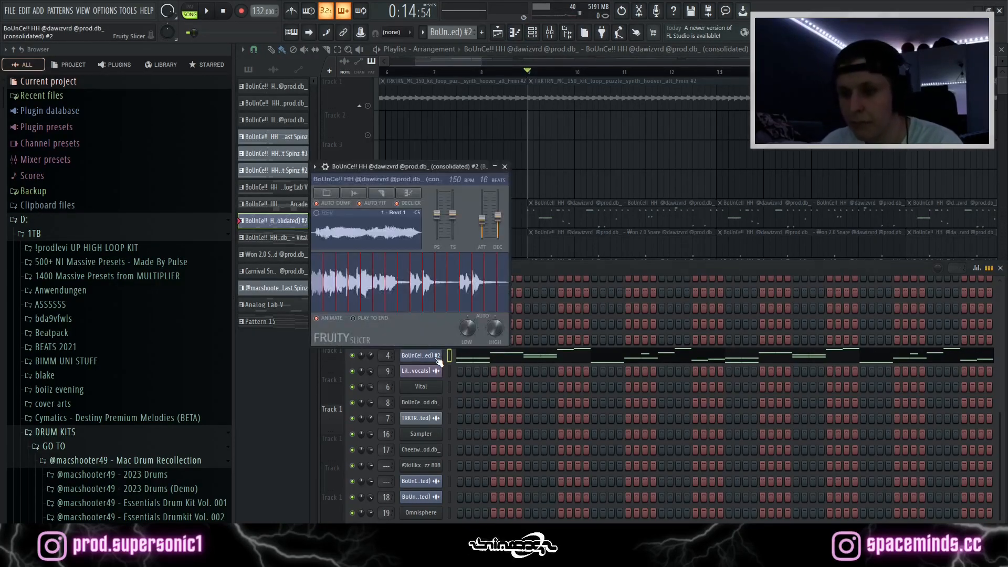
click(389, 195)
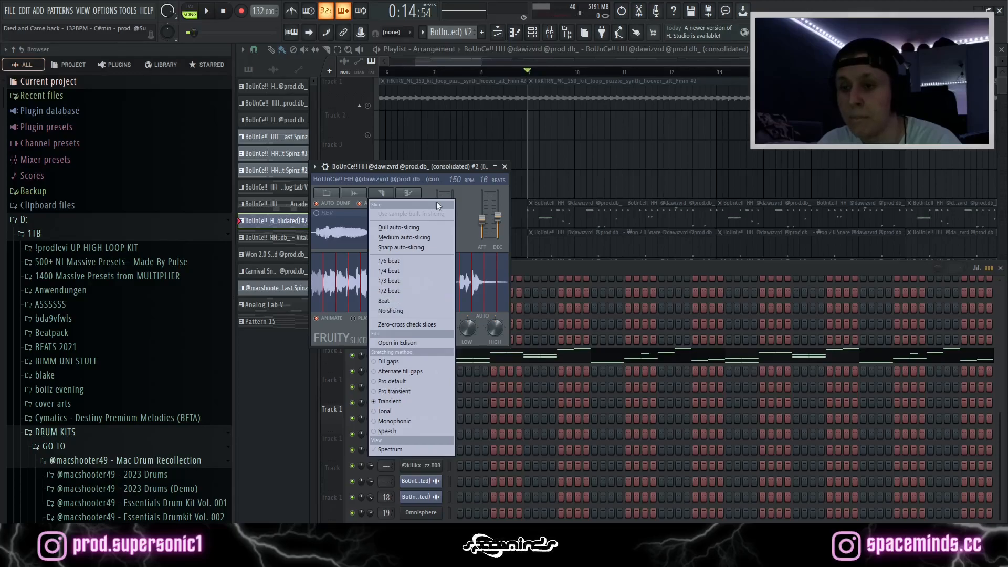
click(456, 169)
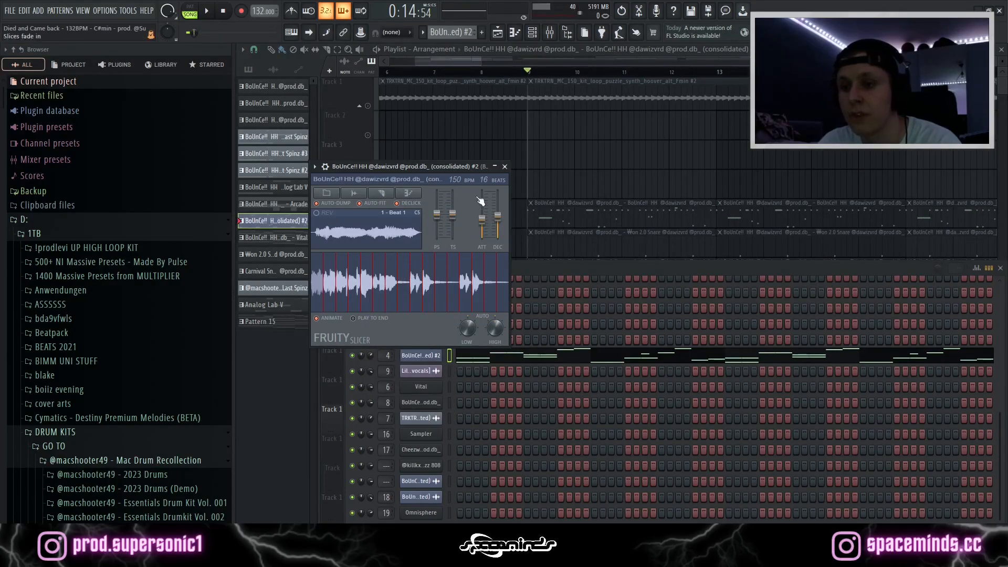
click(505, 167)
Examine the consolidated #2 slicer notes in the piano roll and listen to the pattern in pattern mode
click(190, 10)
right_click(436, 355)
click(486, 355)
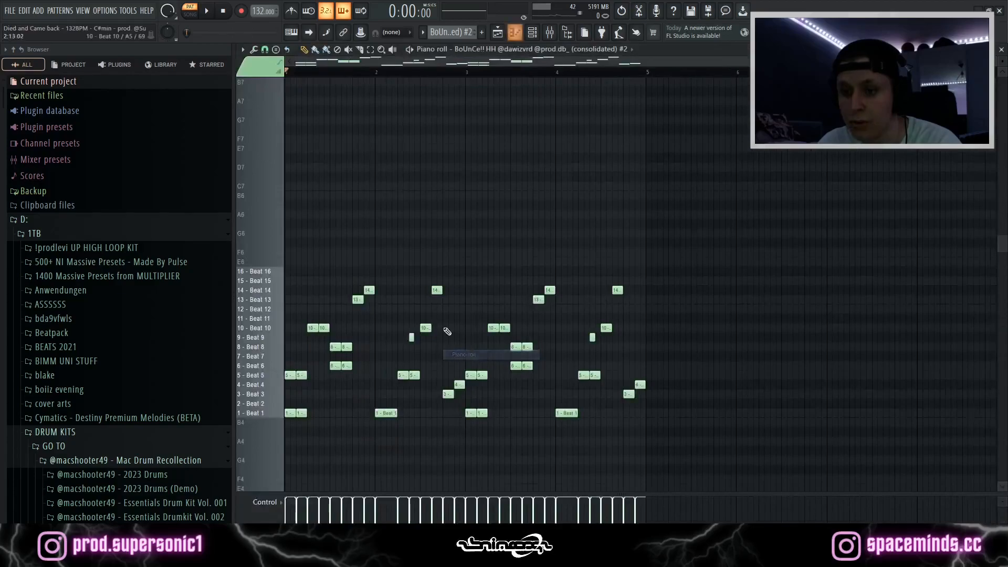
scroll(262, 405, up, 5)
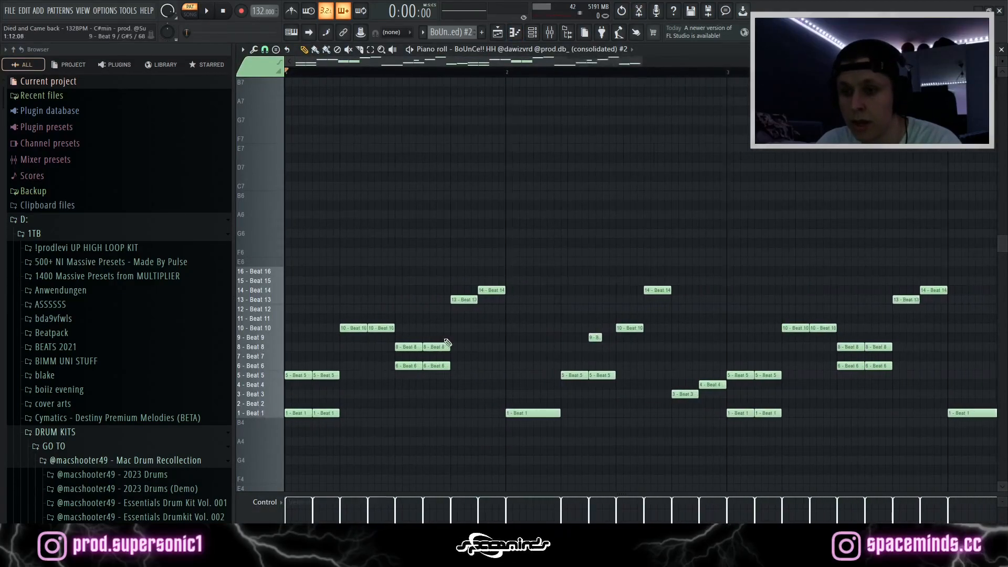
scroll(462, 346, down, 4)
key(space)
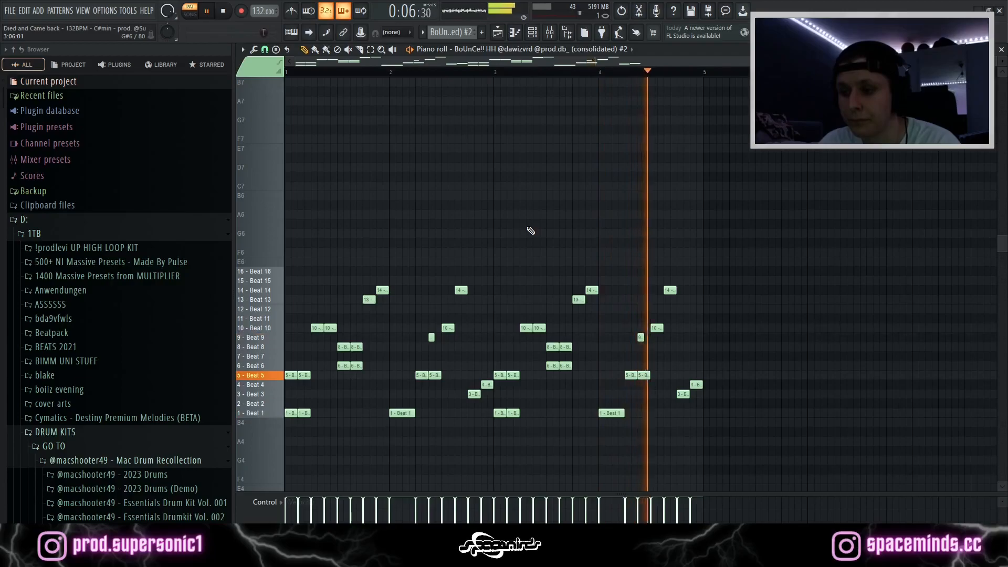
key(space)
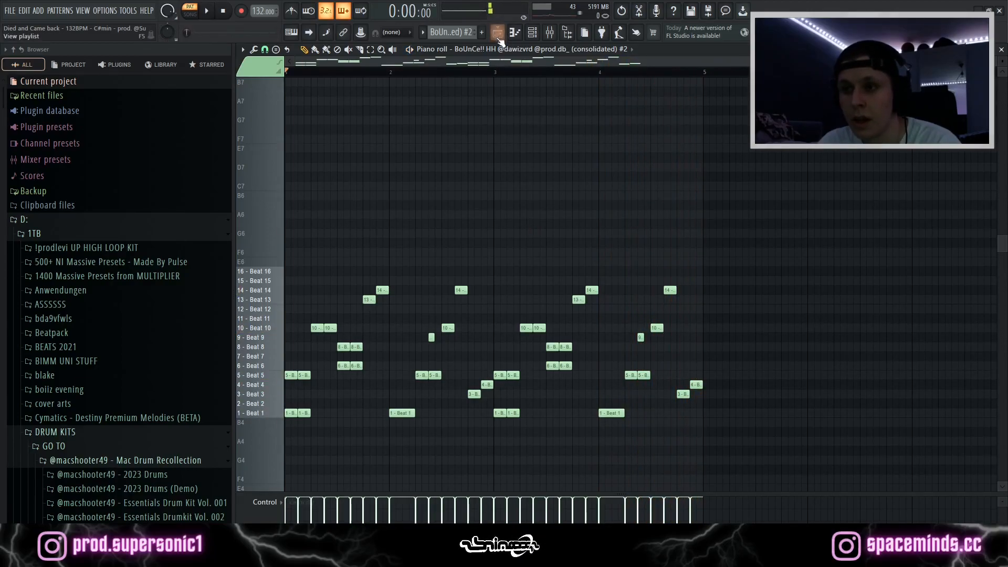
Return to the playlist, turn off Track 12's solo to re-enable all tracks, and look over the arrangement
click(497, 33)
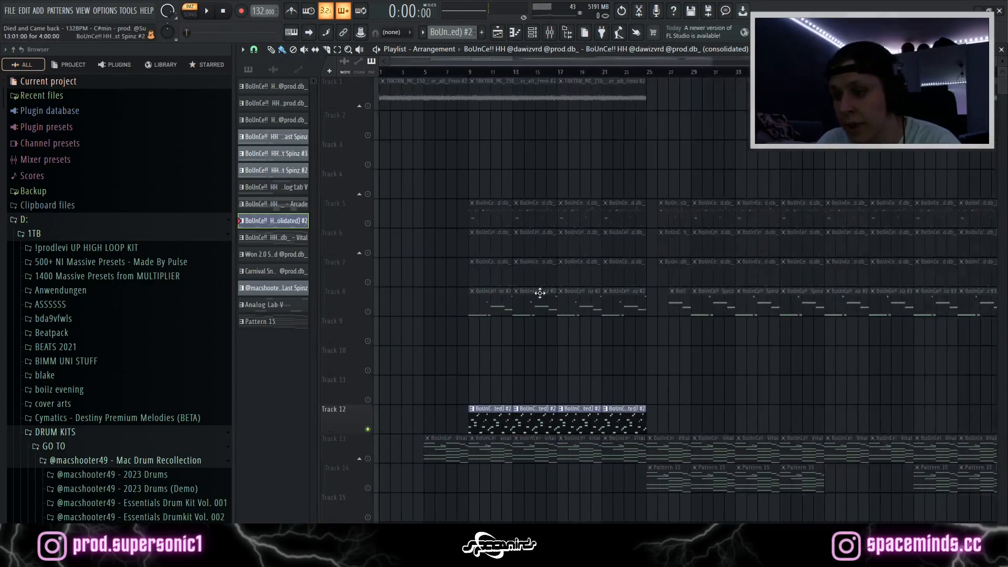
scroll(538, 293, down, 3)
scroll(401, 359, up, 3)
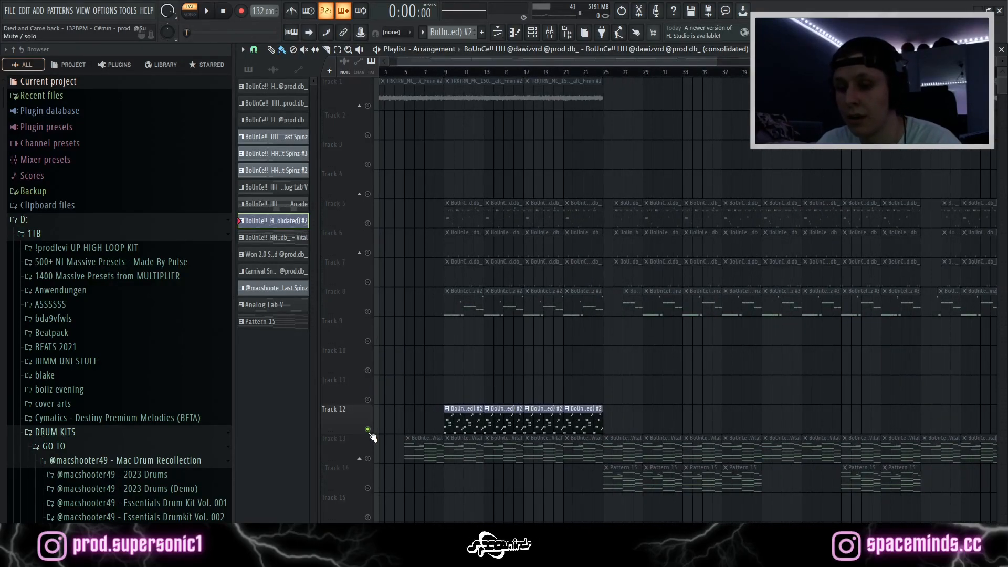
right_click(370, 434)
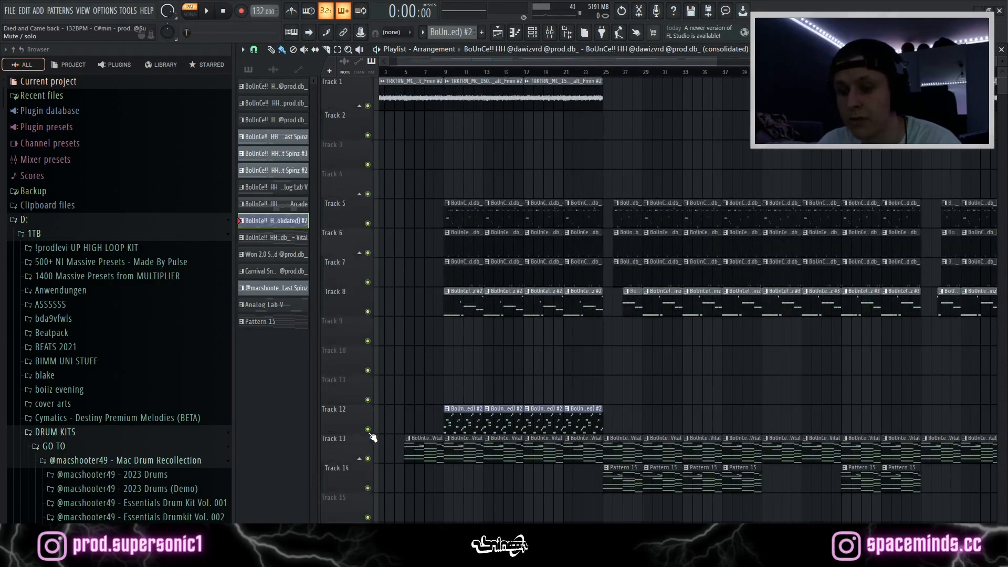
scroll(451, 350, down, 10)
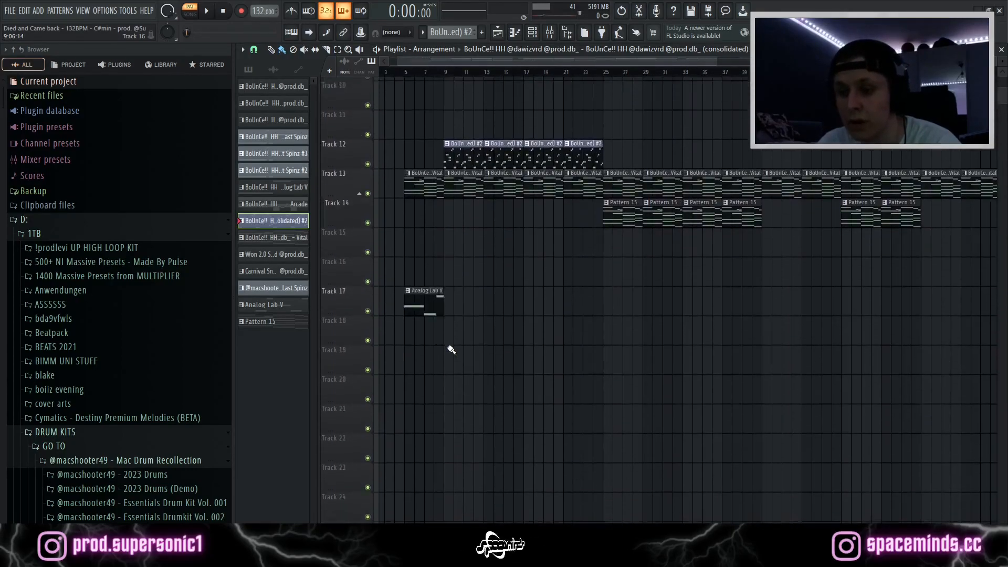
scroll(432, 225, up, 10)
scroll(457, 131, up, 1)
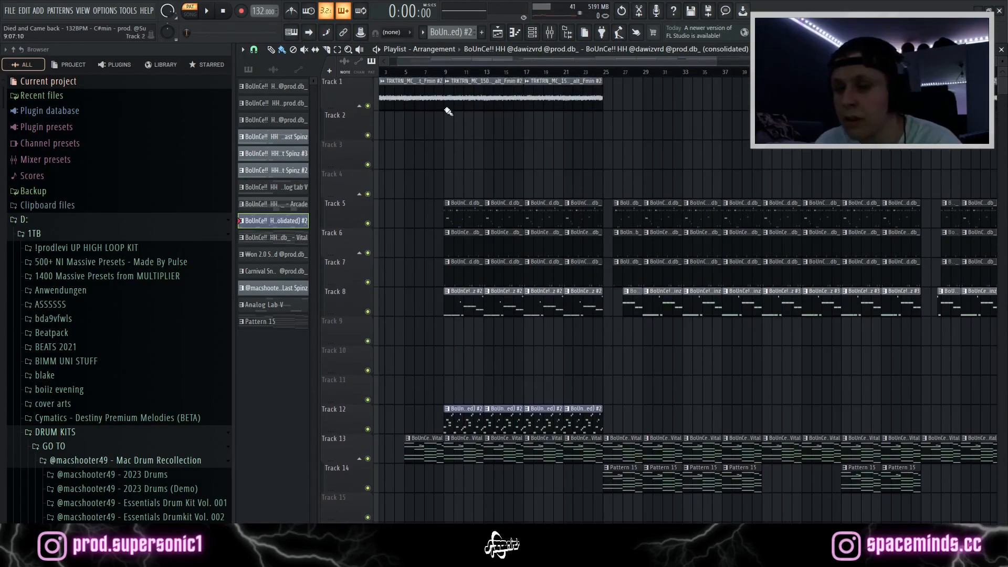
Set the playhead to bar 9 in song mode and mute Tracks 1, 5, 6, 7 and 8
click(445, 71)
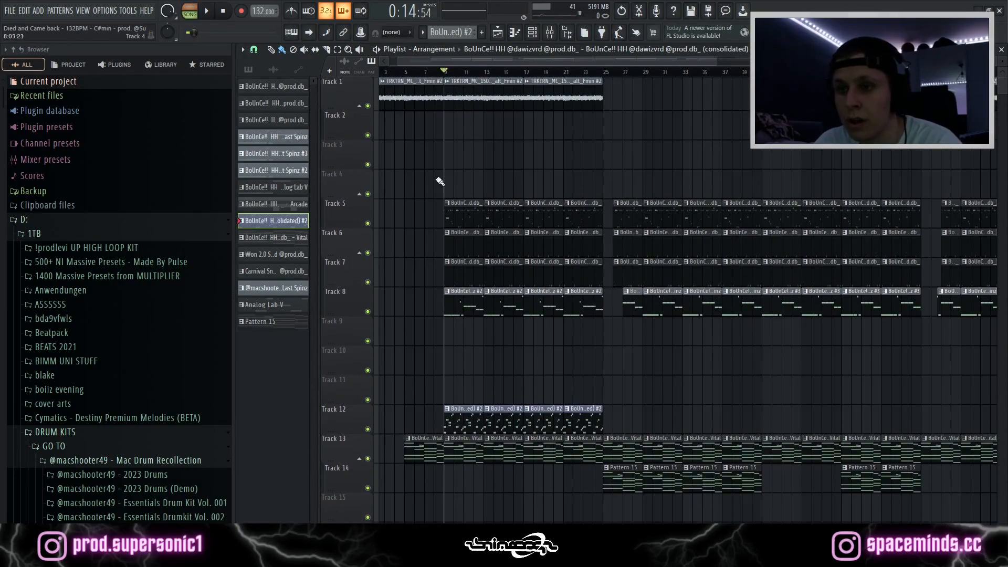
click(368, 106)
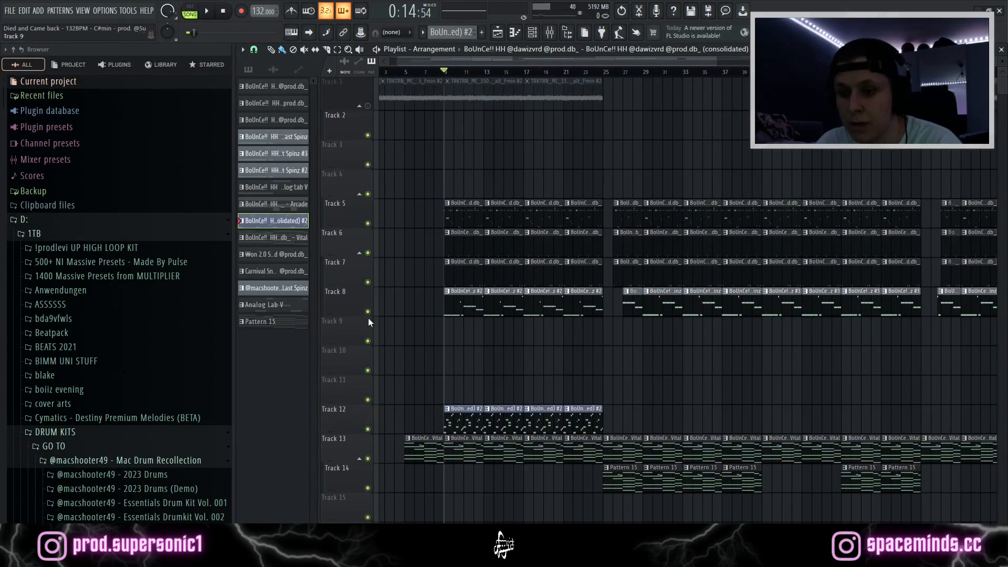
click(368, 312)
click(368, 282)
click(368, 252)
click(367, 223)
Listen to the melodic layers on Tracks 12 and 13 from bar 9, unmuting Track 1 during playback
key(space)
scroll(433, 228, down, 7)
scroll(492, 297, up, 4)
scroll(492, 297, up, 7)
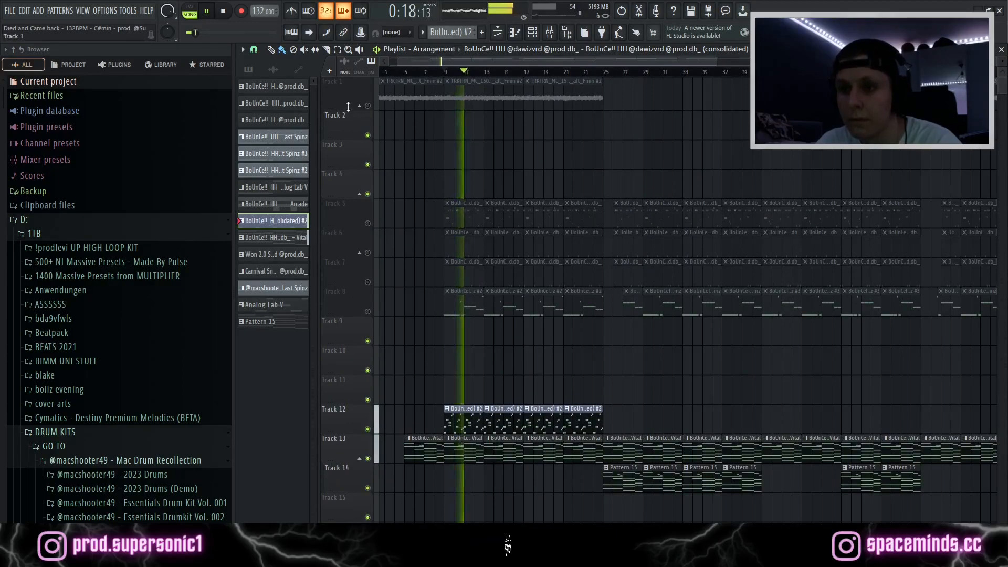
click(368, 106)
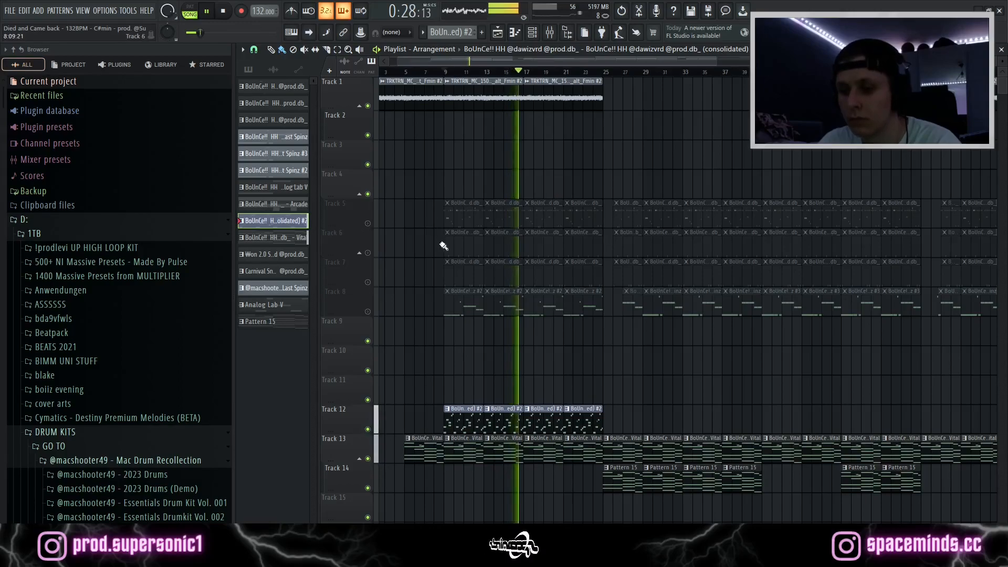
key(space)
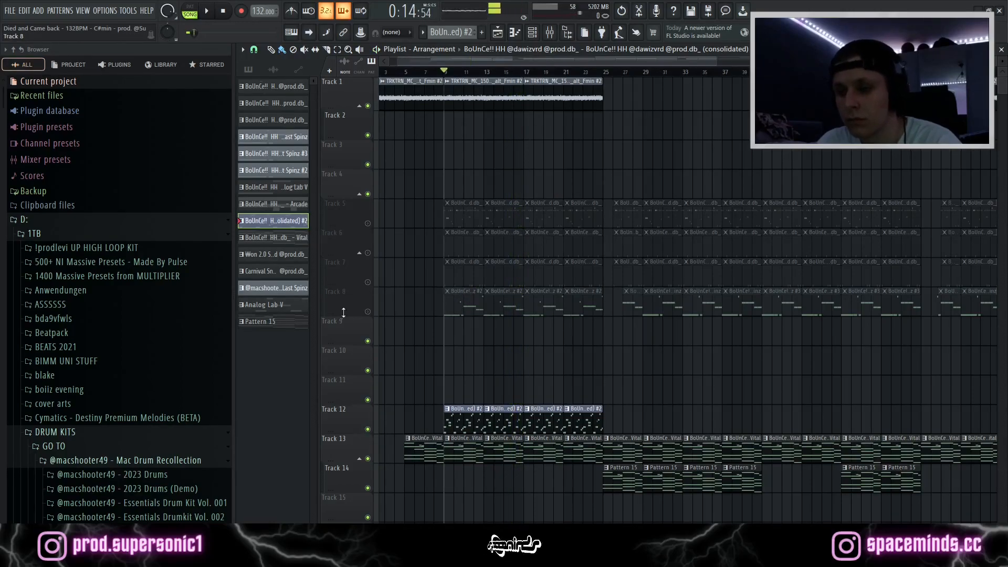
Solo Track 8 and re-enable Tracks 7, 6 and 5 to isolate the drum and 808 patterns
right_click(368, 312)
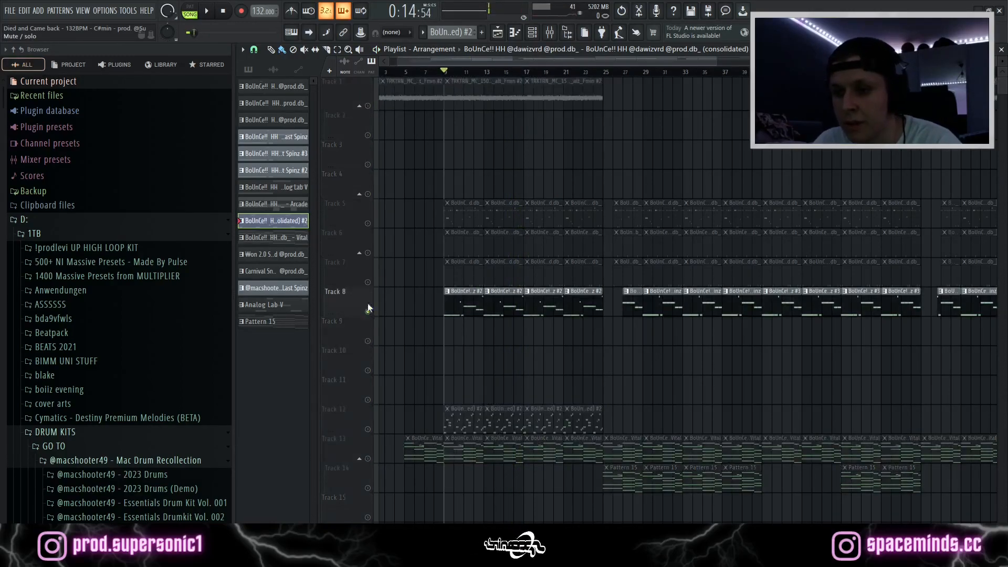
click(368, 283)
click(368, 252)
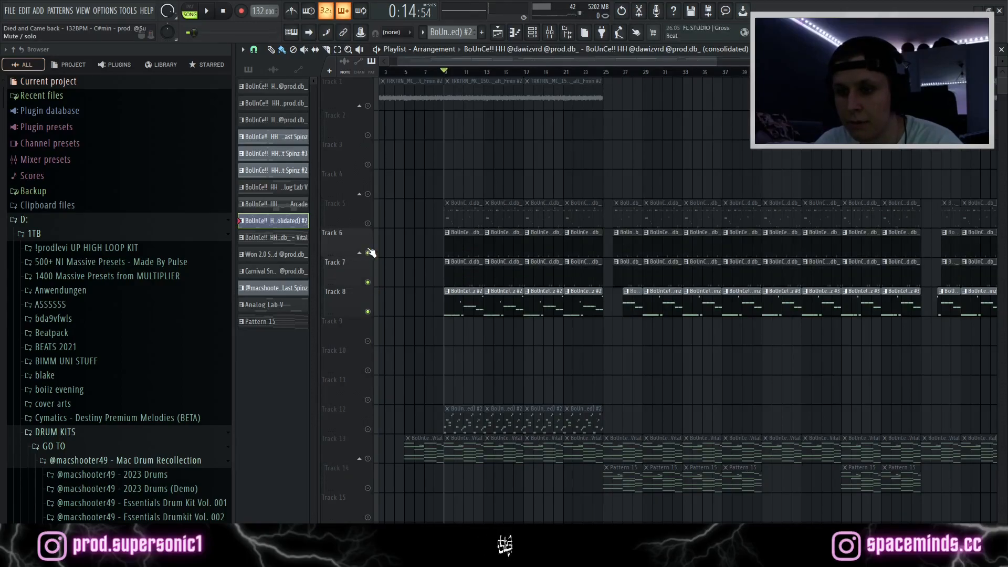
click(369, 223)
ctrl+scroll(499, 380, down, 3)
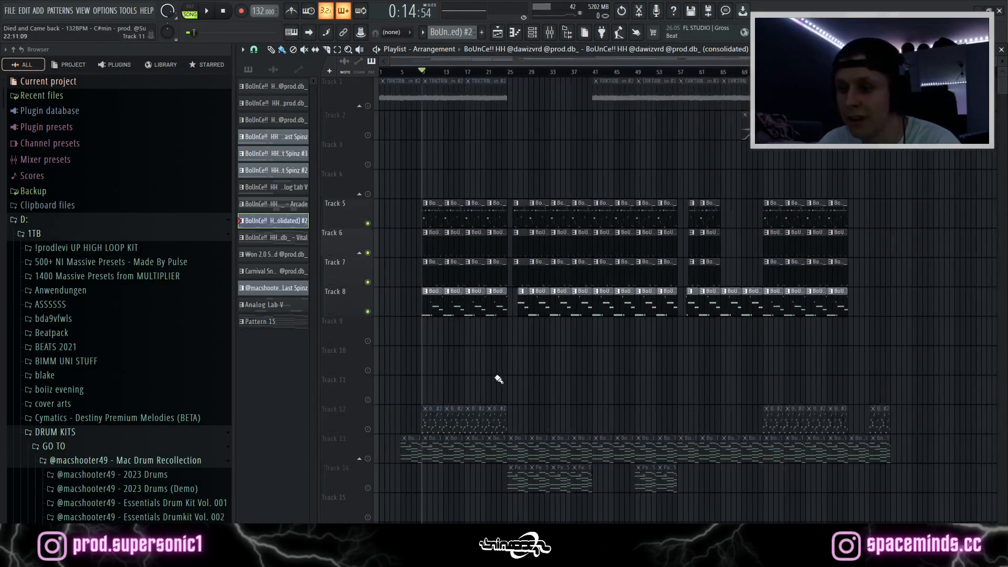
Open Track 5's hi-hat pattern at bar 9 in the piano roll and look over its notes and rolls
ctrl+scroll(529, 365, up, 3)
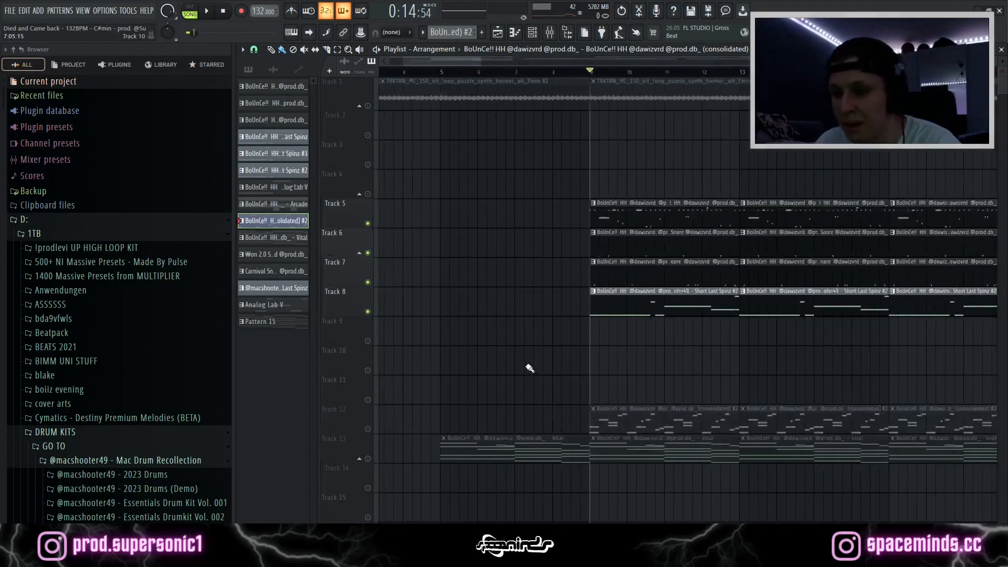
ctrl+scroll(744, 363, down, 1)
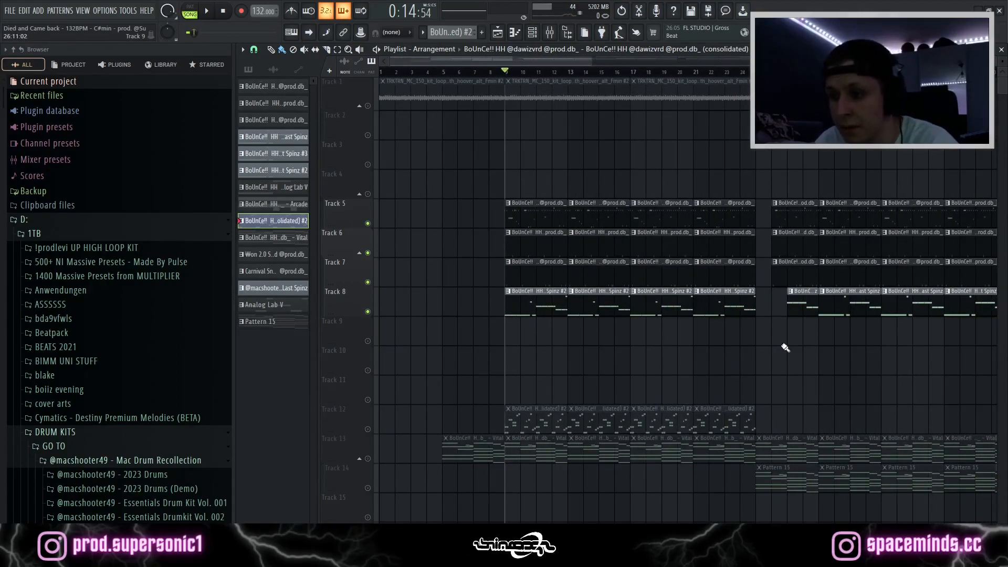
ctrl+scroll(787, 363, down, 2)
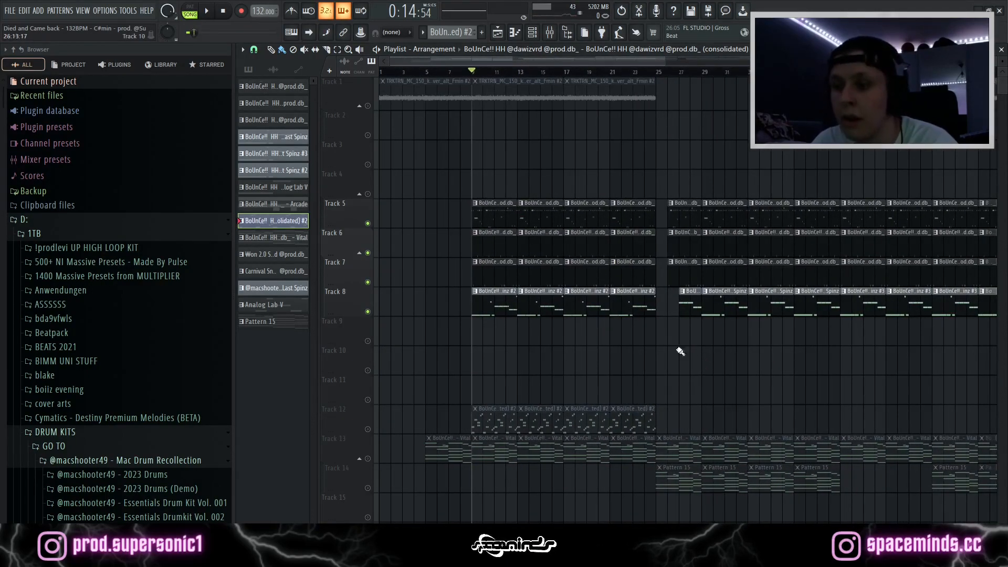
double_click(500, 216)
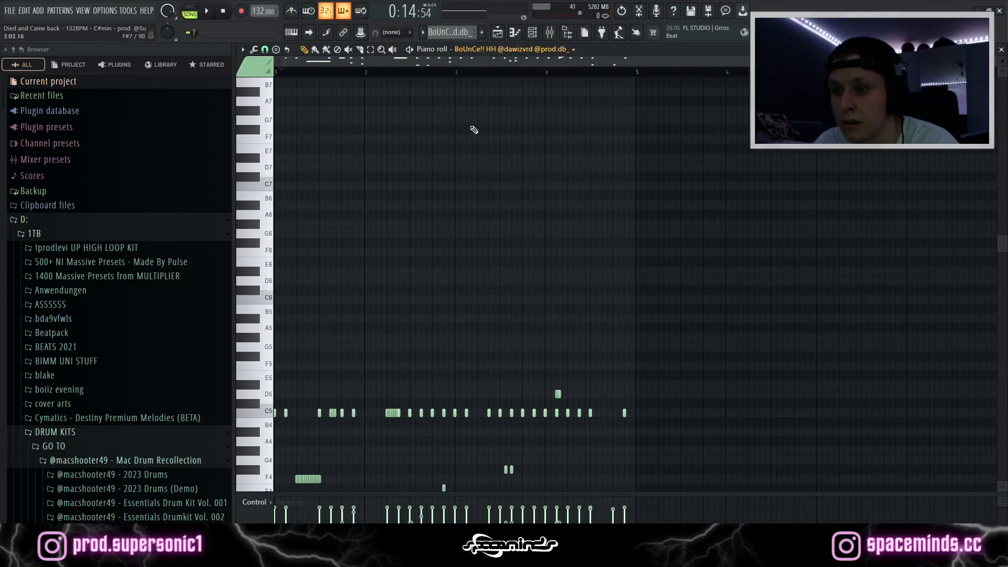
scroll(448, 237, down, 6)
scroll(387, 205, up, 3)
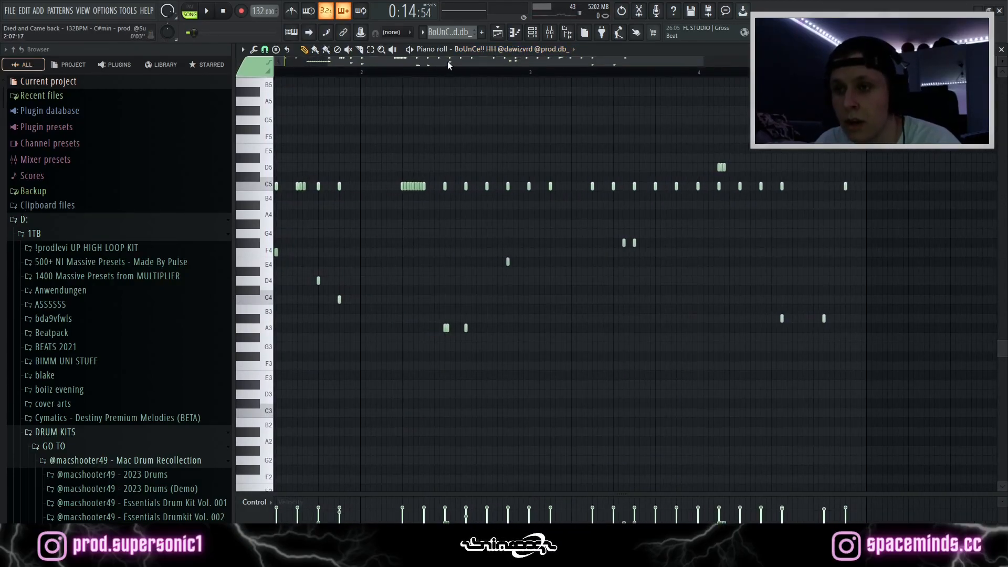
drag(448, 62, 402, 63)
scroll(500, 246, down, 3)
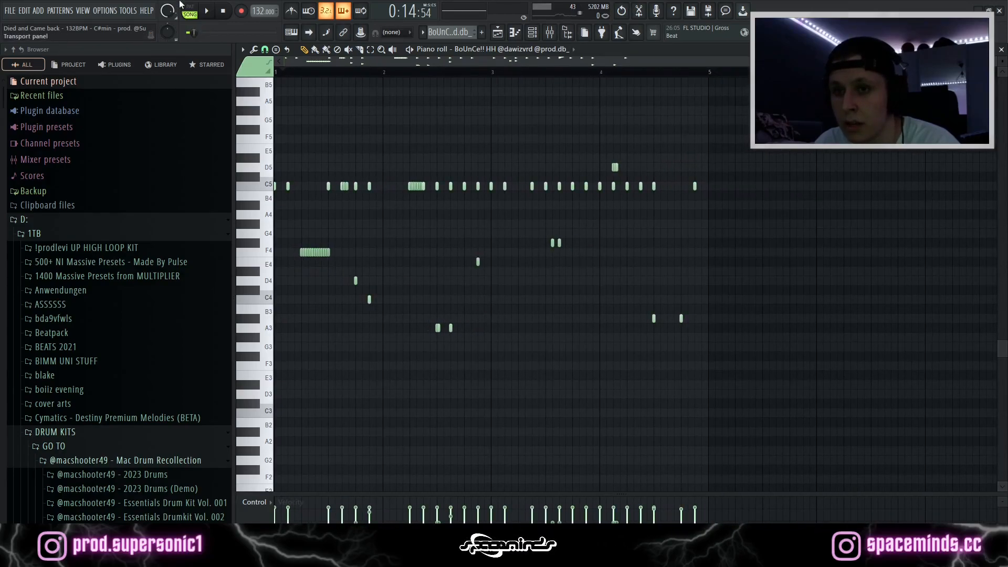
Listen to the hi-hat pattern on its own in pattern mode, then stop playback
click(192, 12)
key(space)
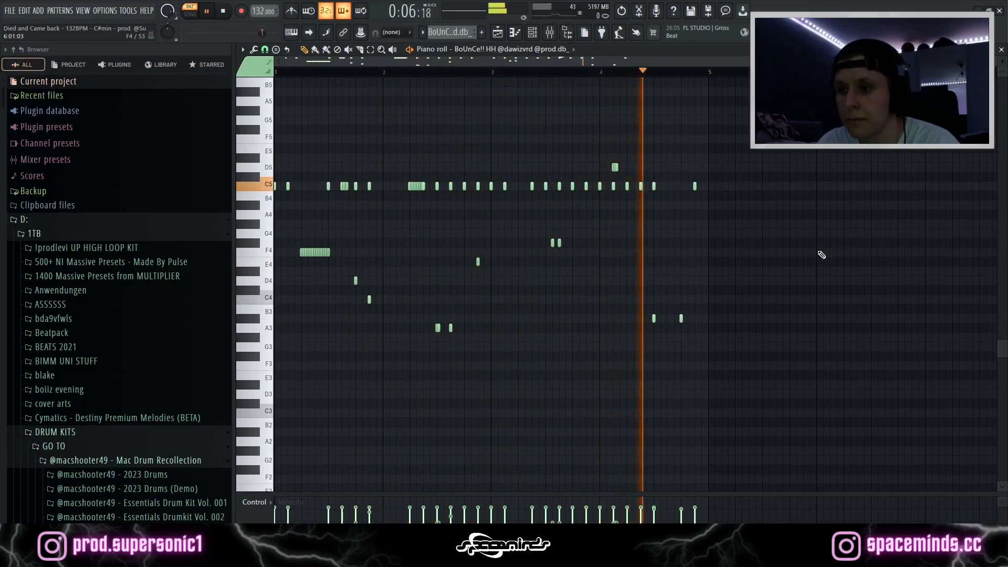
key(space)
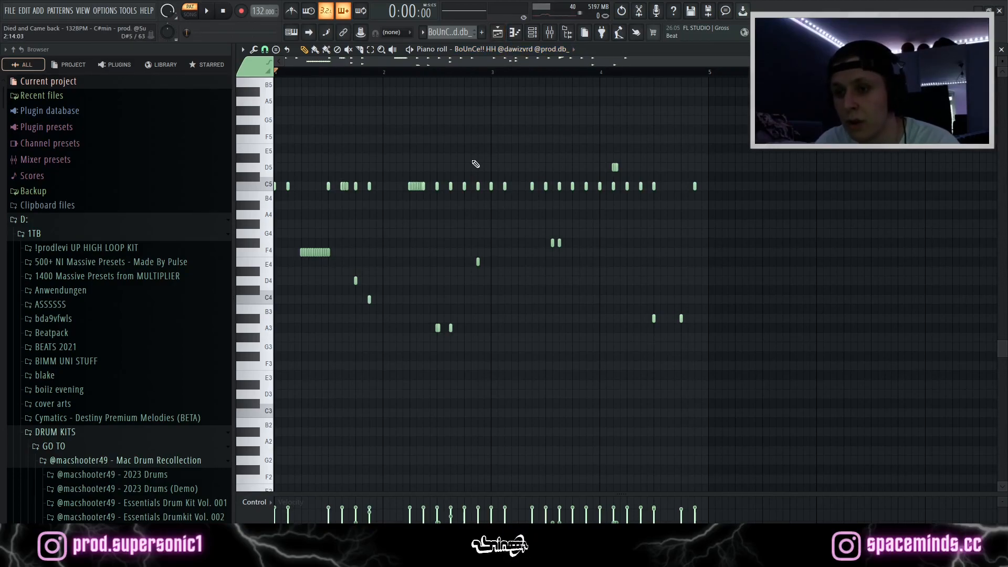
Return to the playlist, solo Track 6 with Track 7 enabled, and set the playhead to bar 9 in song mode
click(497, 33)
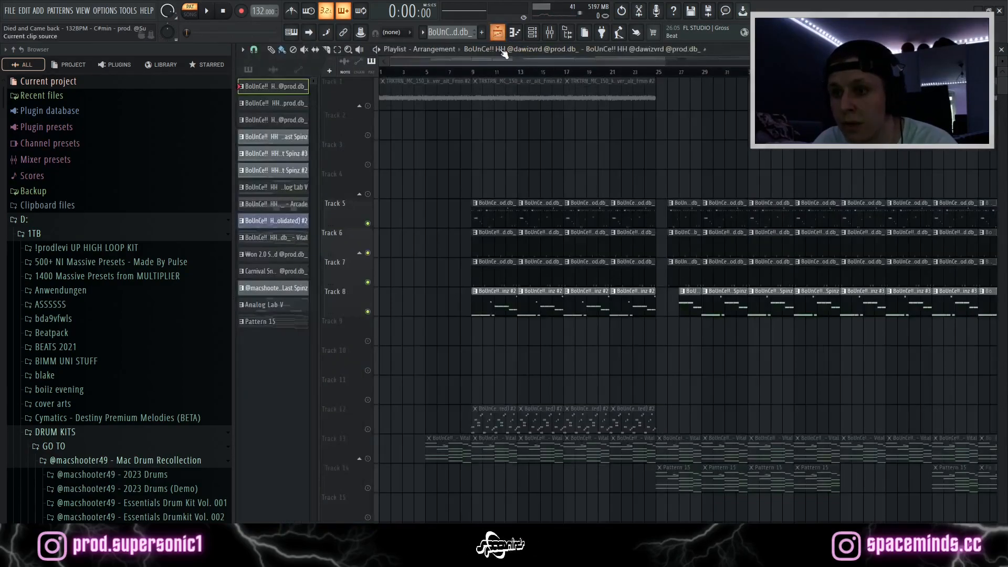
click(474, 74)
right_click(369, 254)
click(368, 282)
scroll(483, 246, up, 5)
click(496, 72)
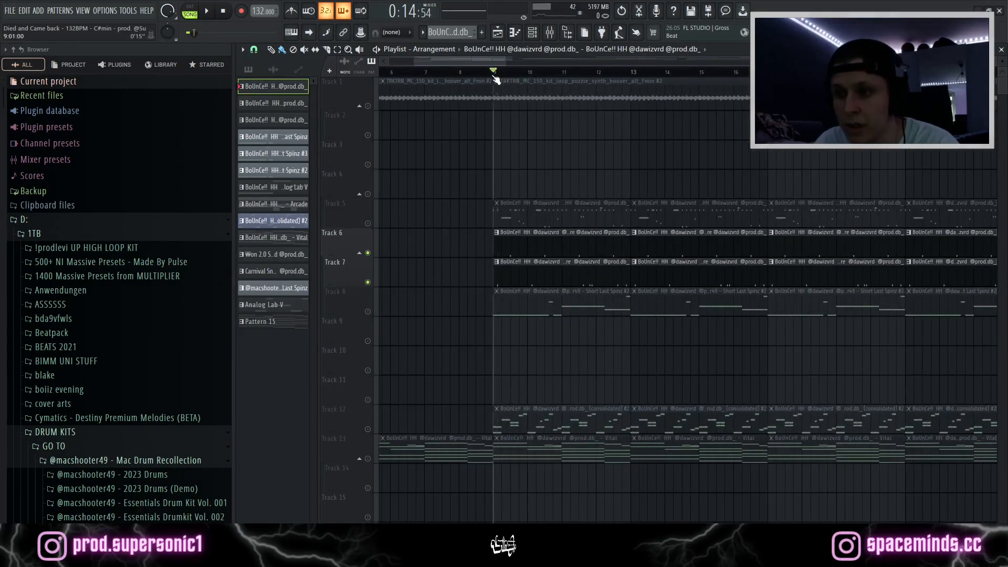
Listen to the two snare tracks from bar 9, then re-enable Track 5 and play the hi-hats along with them
scroll(599, 315, up, 1)
scroll(604, 318, up, 2)
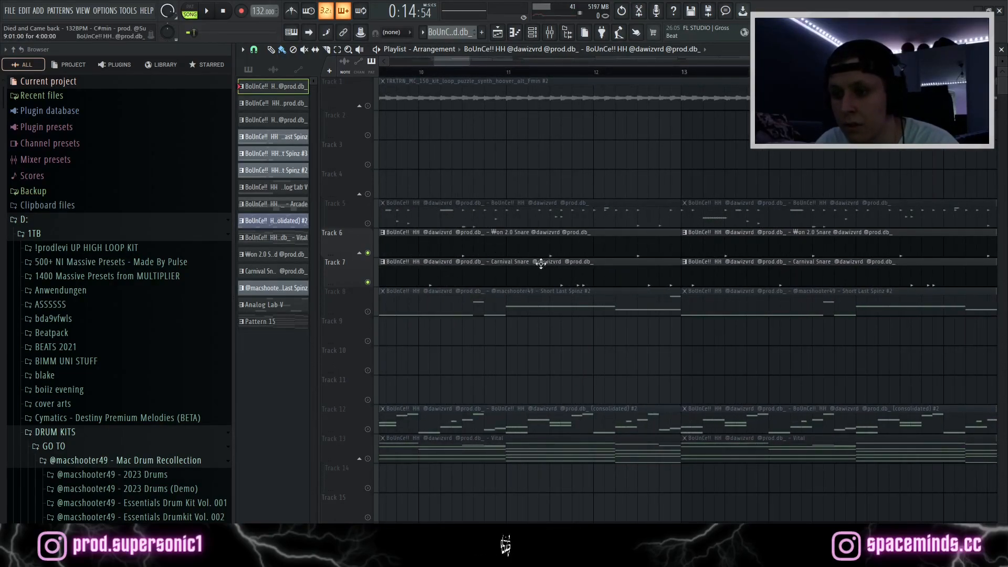
drag(464, 59, 454, 66)
key(space)
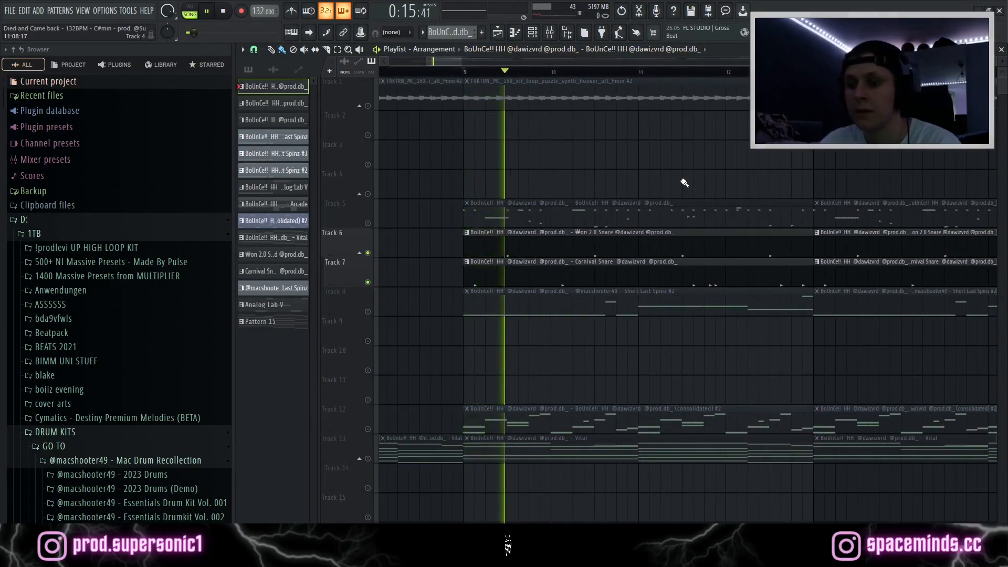
key(space)
click(367, 223)
key(space)
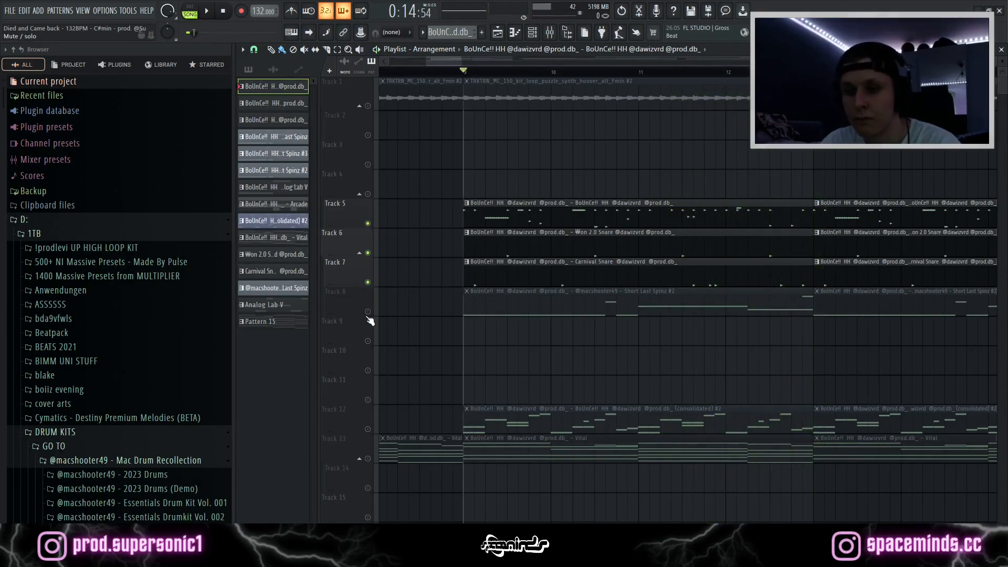
Solo Track 8 and open its 808 pattern at bar 9 in the piano roll
scroll(453, 353, down, 3)
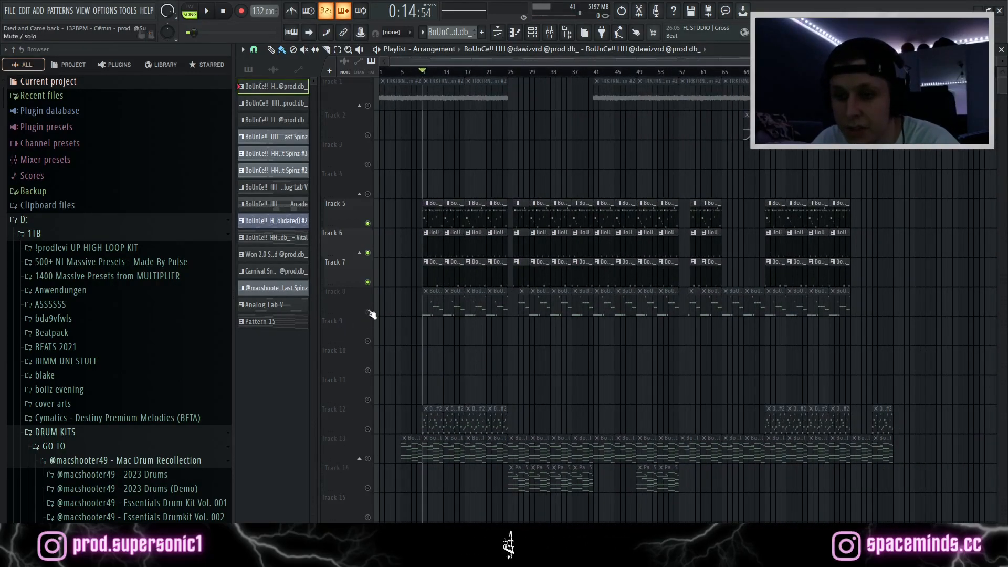
right_click(368, 312)
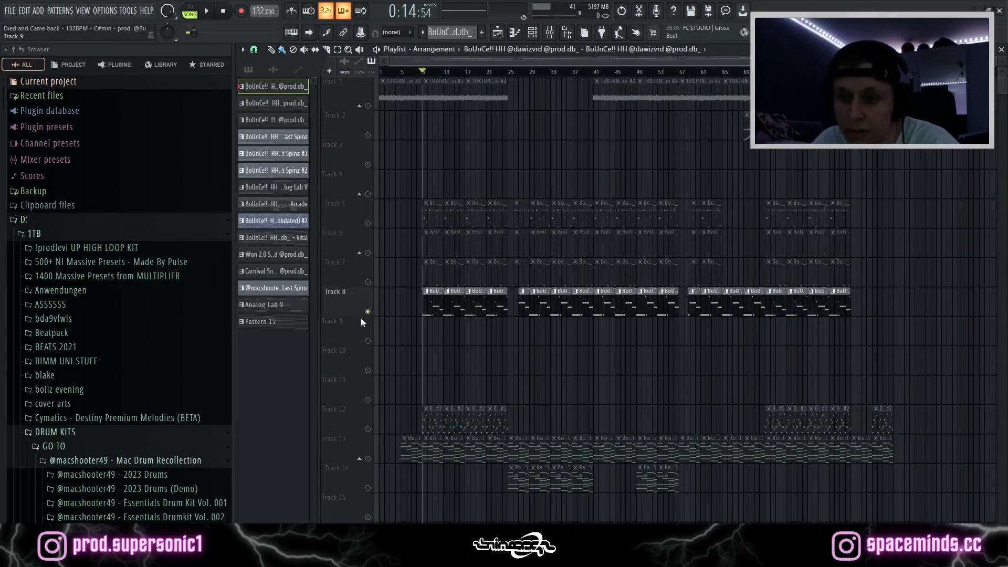
scroll(494, 315, up, 6)
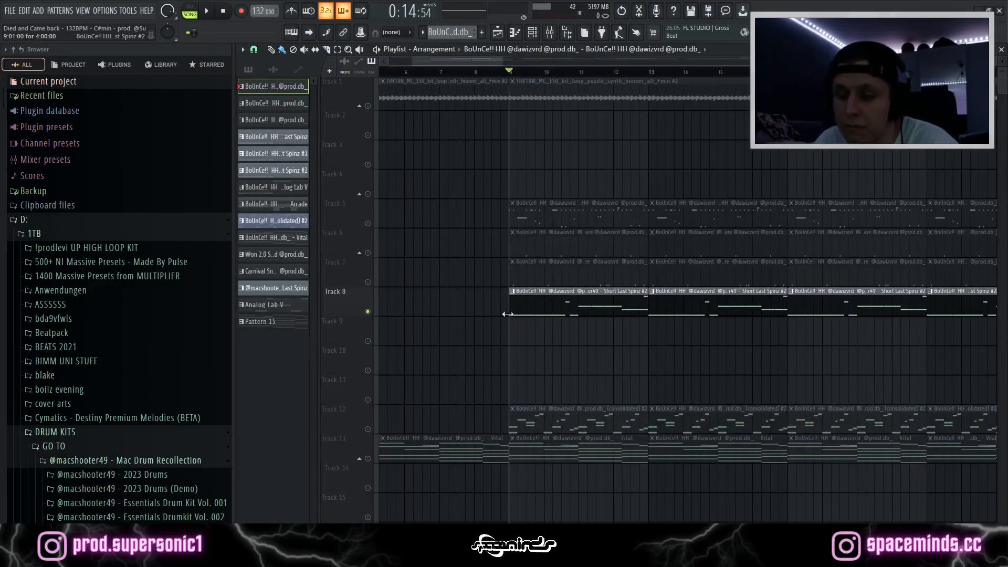
double_click(569, 306)
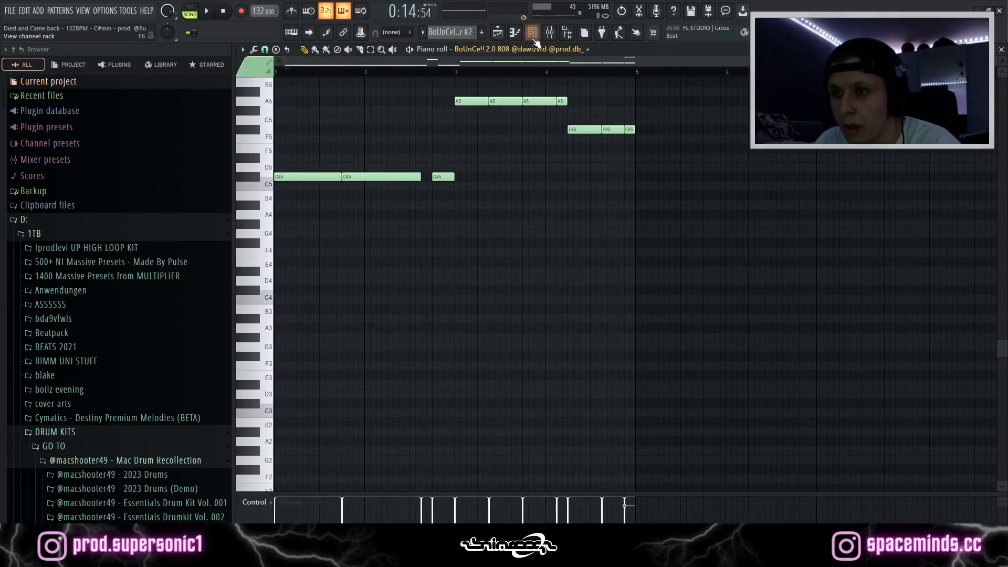
Open the BoUnCe!! 2.0 808 channel's sampler, review its settings, preview the sample, and close the windows
click(534, 37)
click(423, 402)
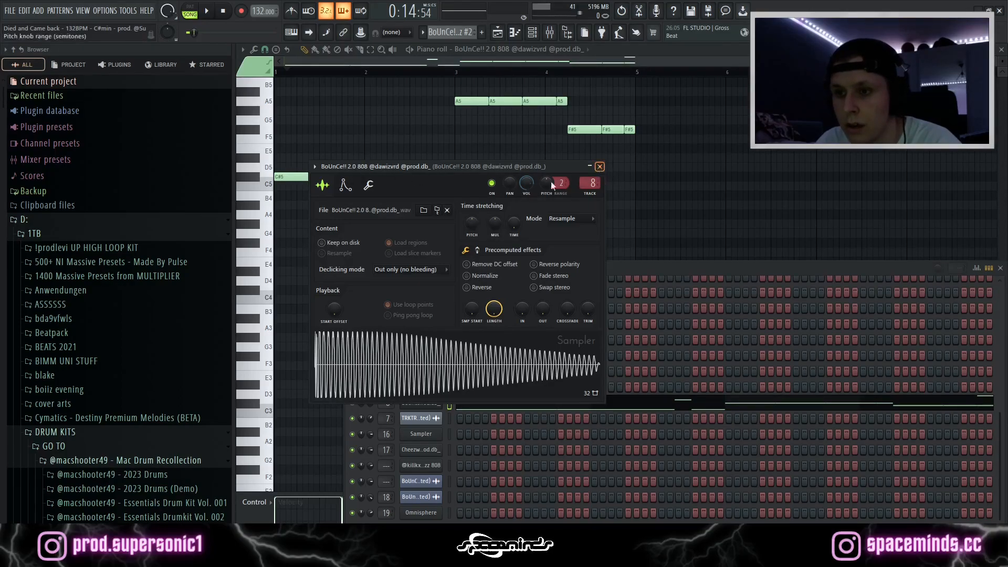
click(412, 372)
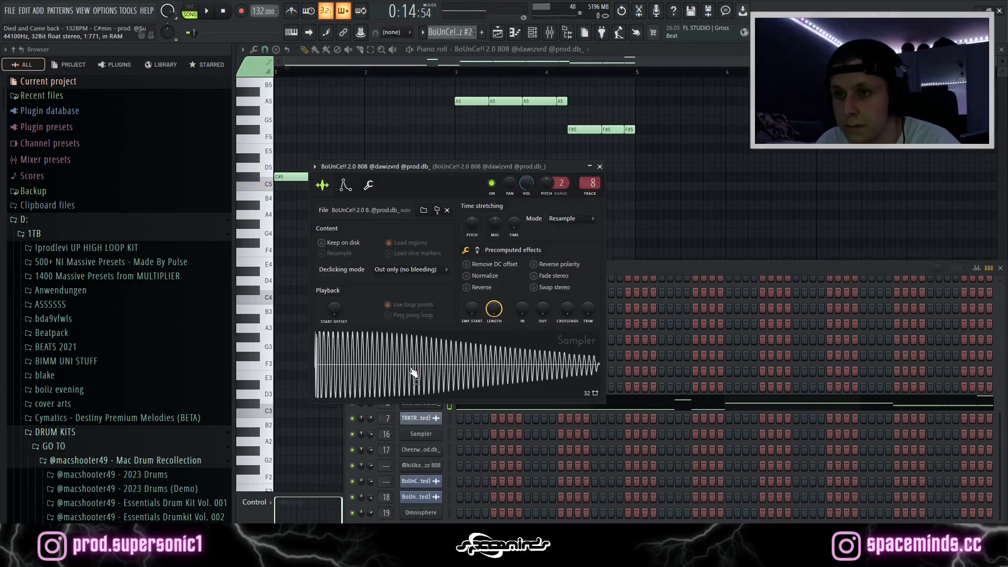
click(661, 205)
right_click(662, 205)
Look over the 808 notes, including the higher-octave ones, and listen to the pattern in pattern mode
scroll(367, 210, up, 4)
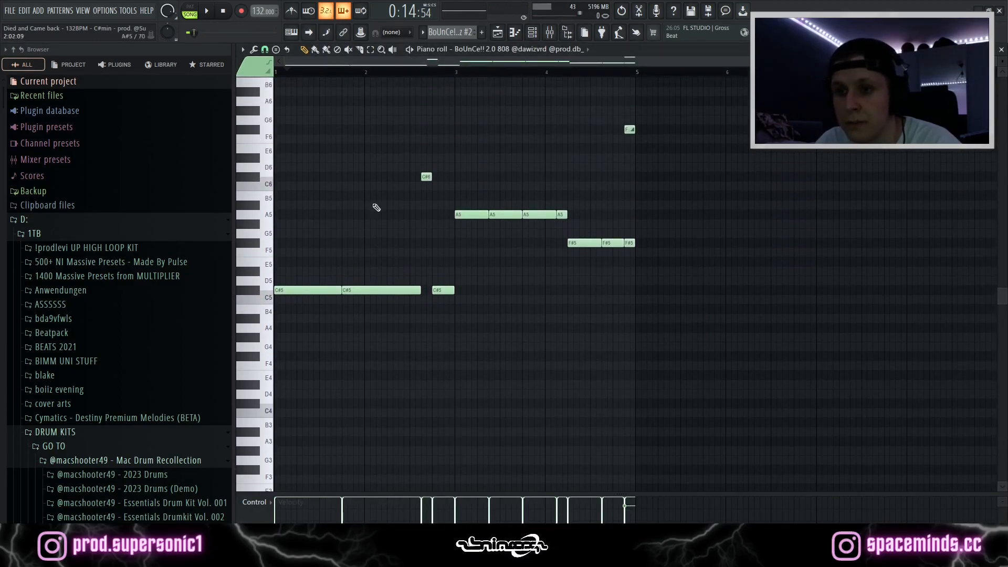
click(189, 15)
key(space)
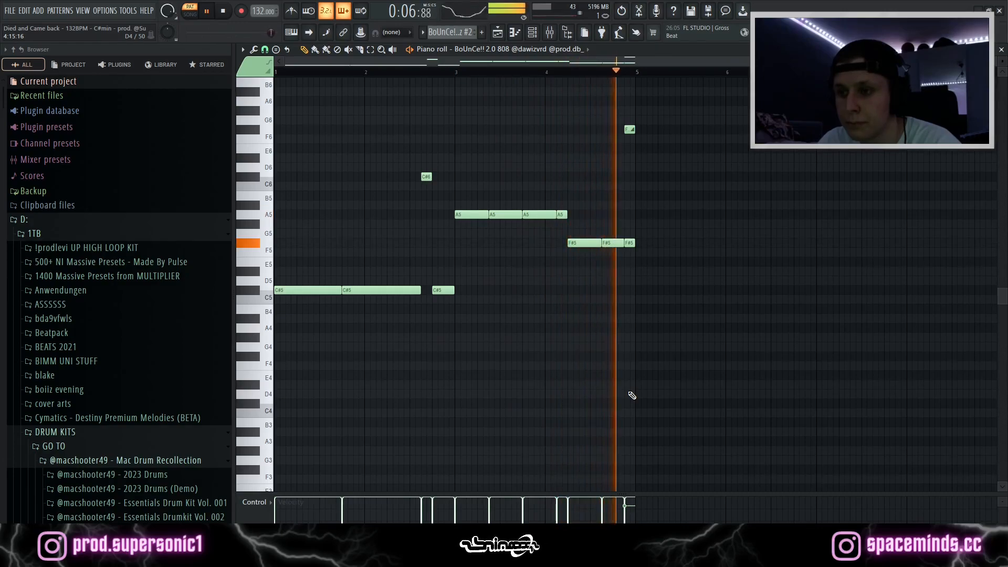
key(space)
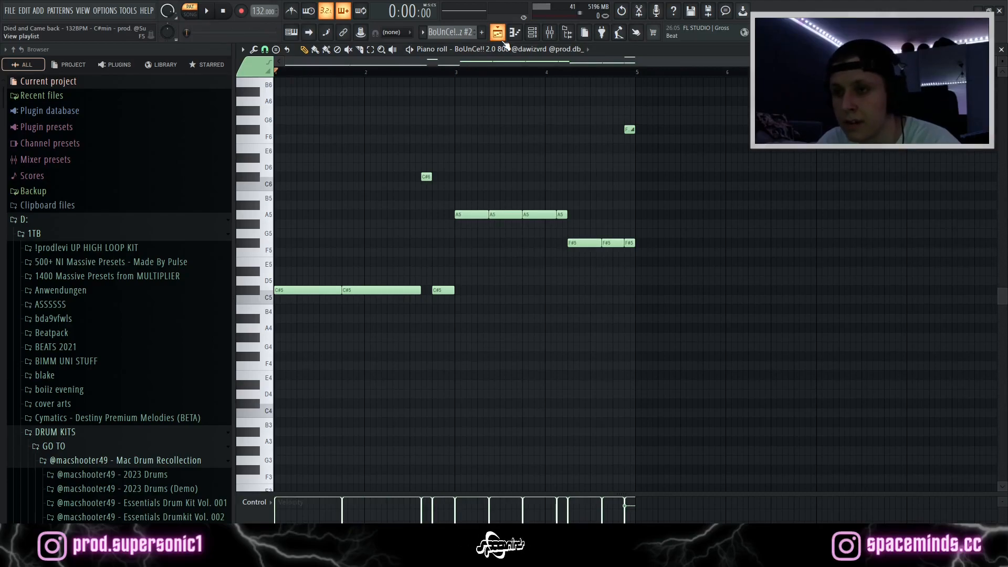
Return to the playlist and listen to the soloed 808 on Track 8 from bar 29 in song mode
click(503, 41)
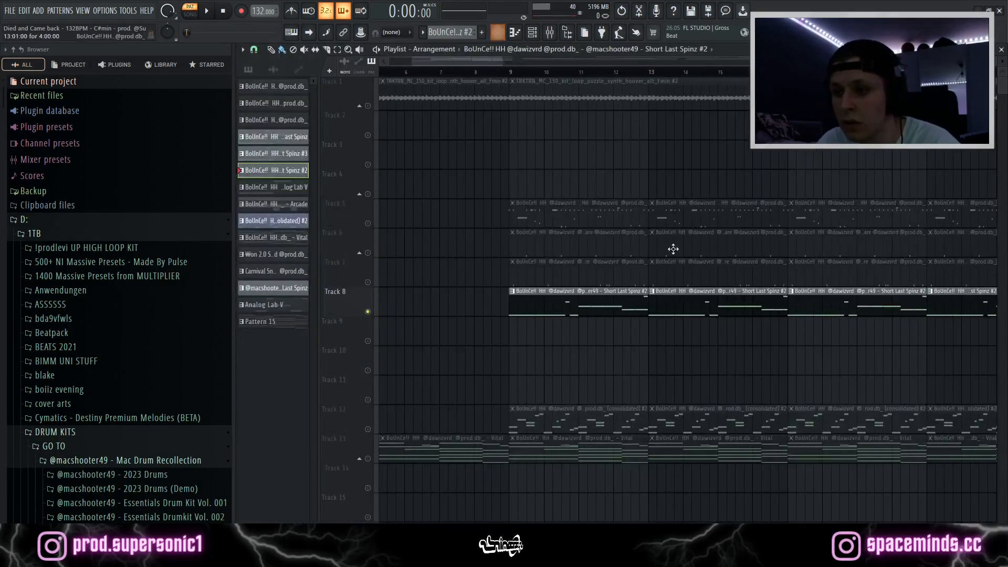
scroll(855, 333, up, 2)
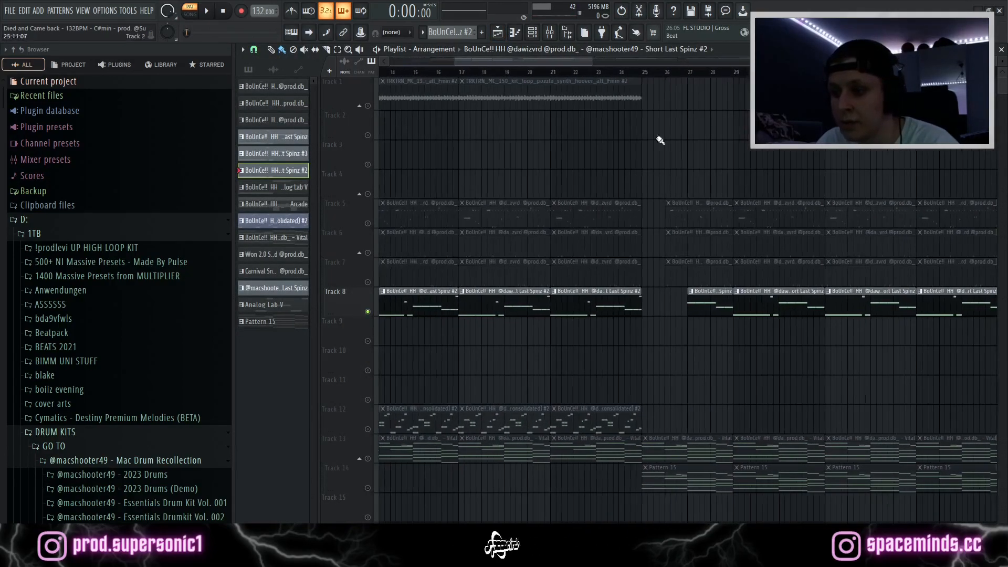
mouse_move(574, 62)
mouse_down()
mouse_move(593, 64)
mouse_move(567, 59)
mouse_up()
click(649, 73)
scroll(652, 75, up, 3)
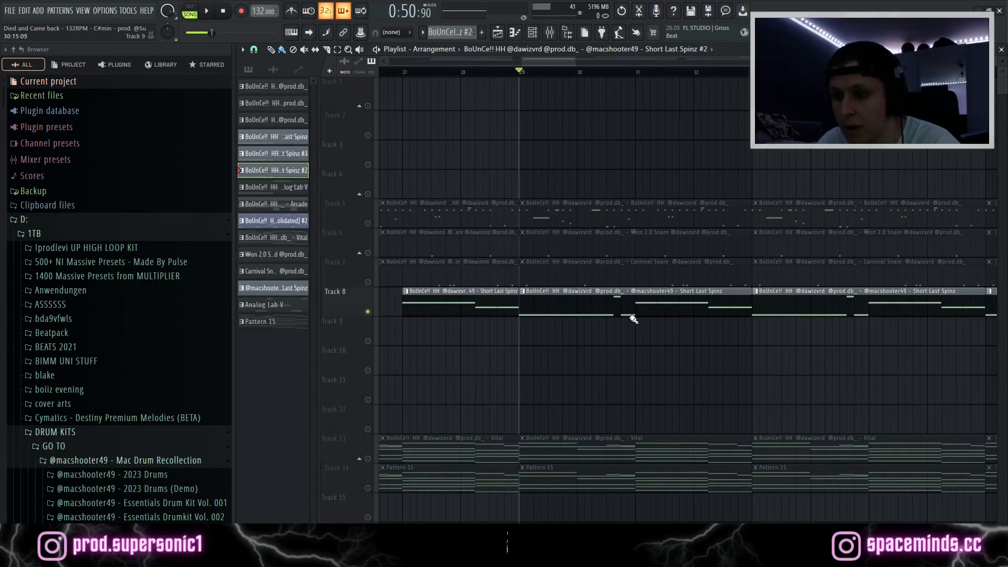
key(space)
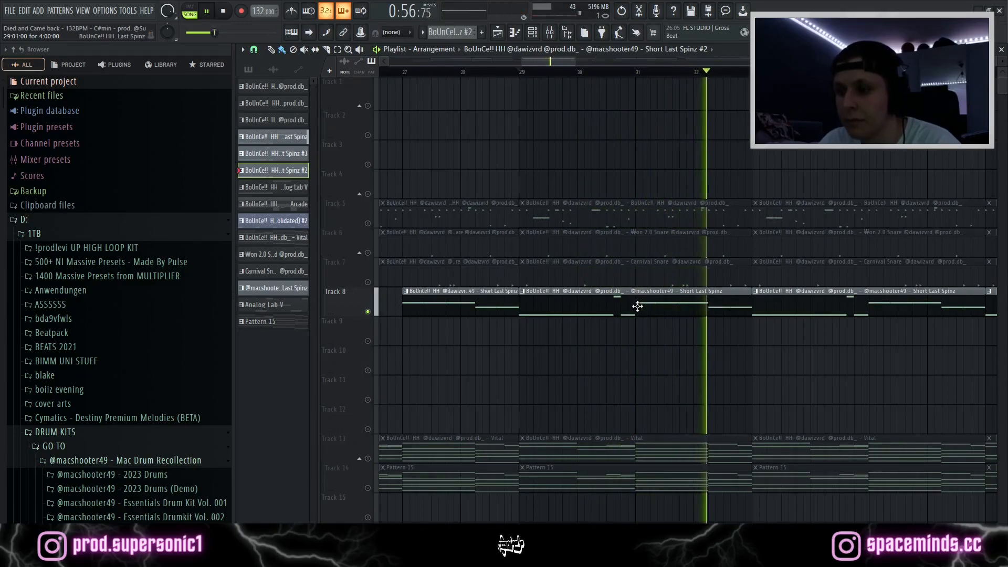
scroll(637, 306, down, 4)
key(space)
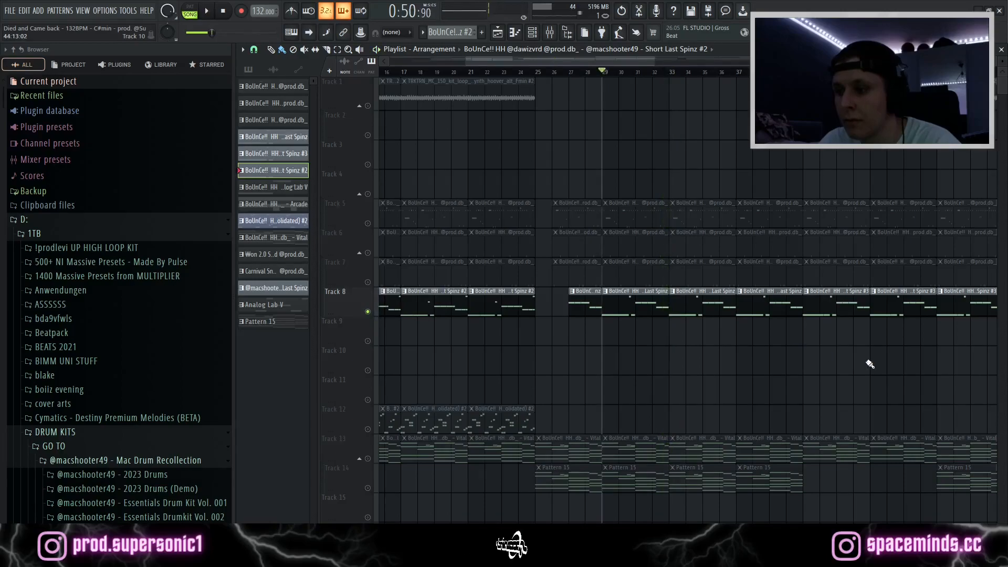
Set the playhead to bar 41 and check in the channel rack which 808 channel Track 8's clip there uses
scroll(871, 357, up, 6)
click(612, 73)
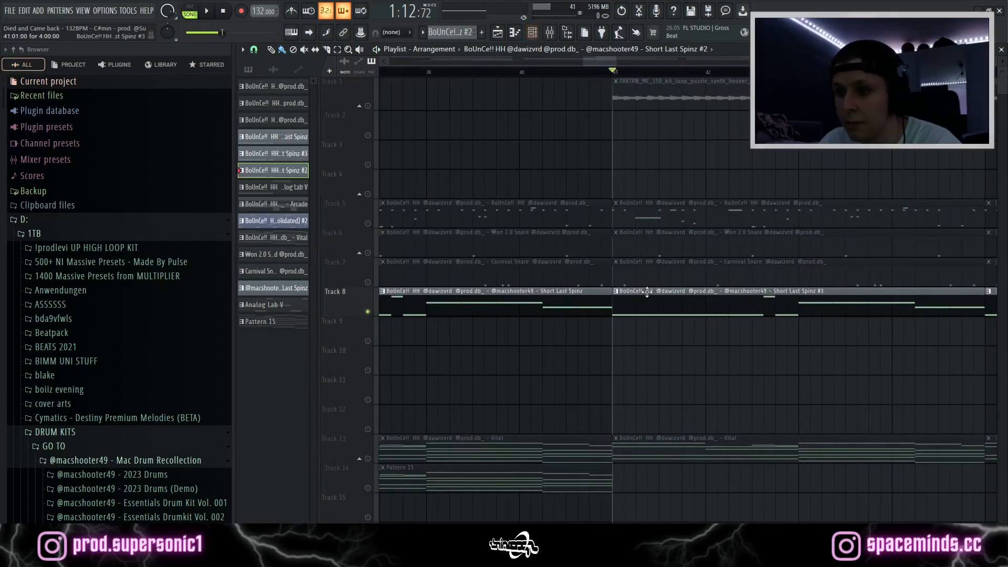
click(531, 34)
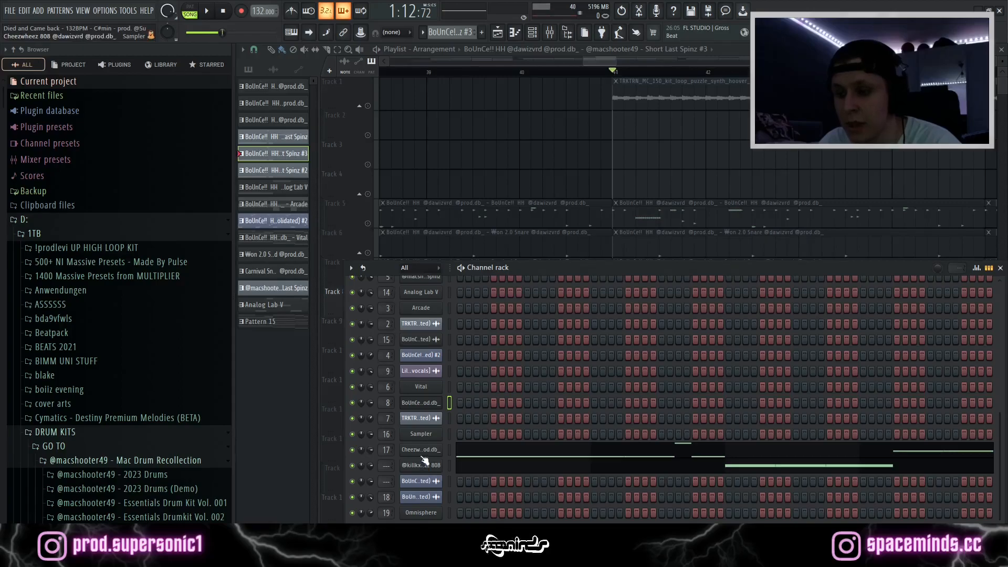
click(552, 129)
right_click(567, 131)
Look over Track 8's 808 clips across the arrangement and listen to them from bar 41
scroll(604, 295, down, 5)
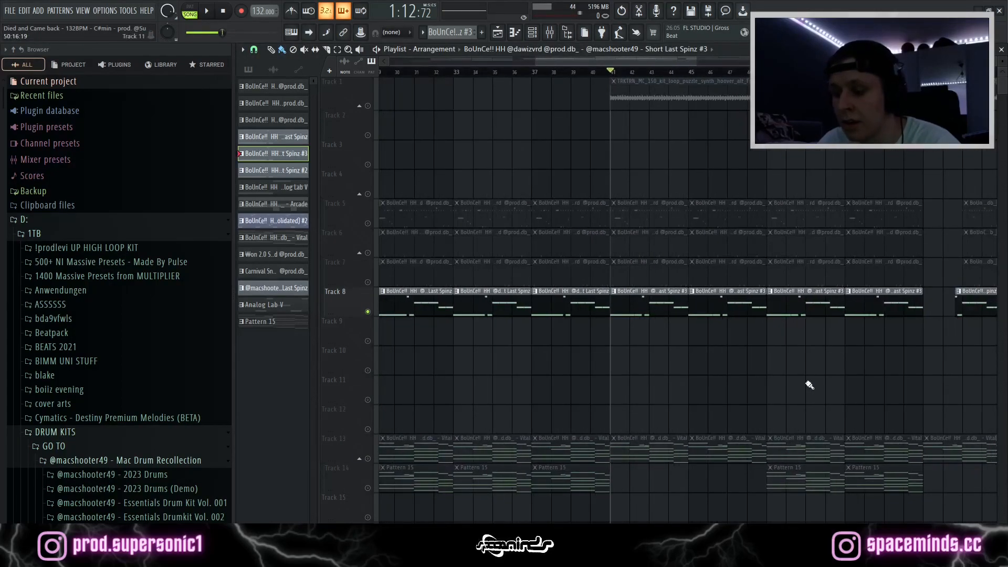
scroll(729, 360, up, 3)
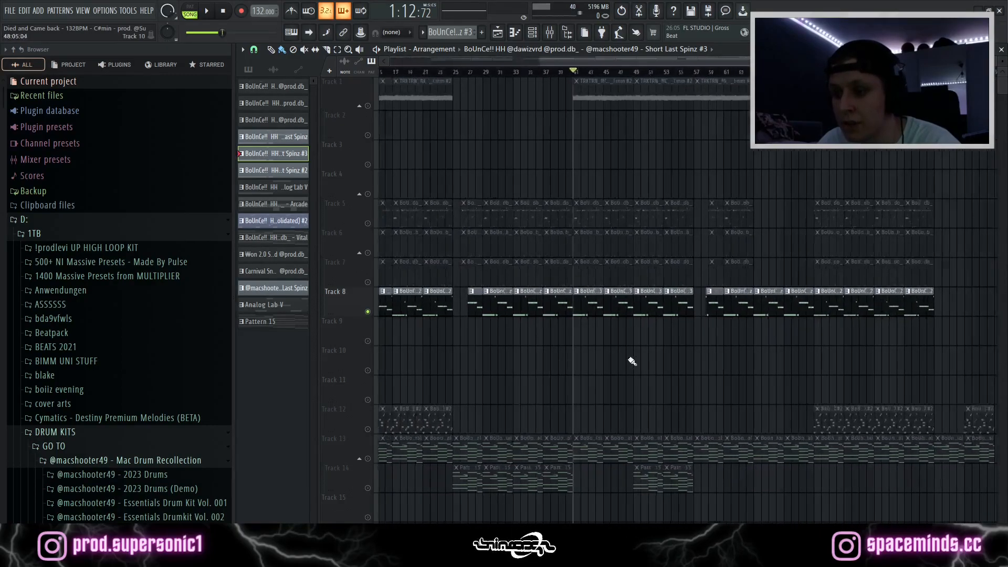
scroll(562, 353, up, 1)
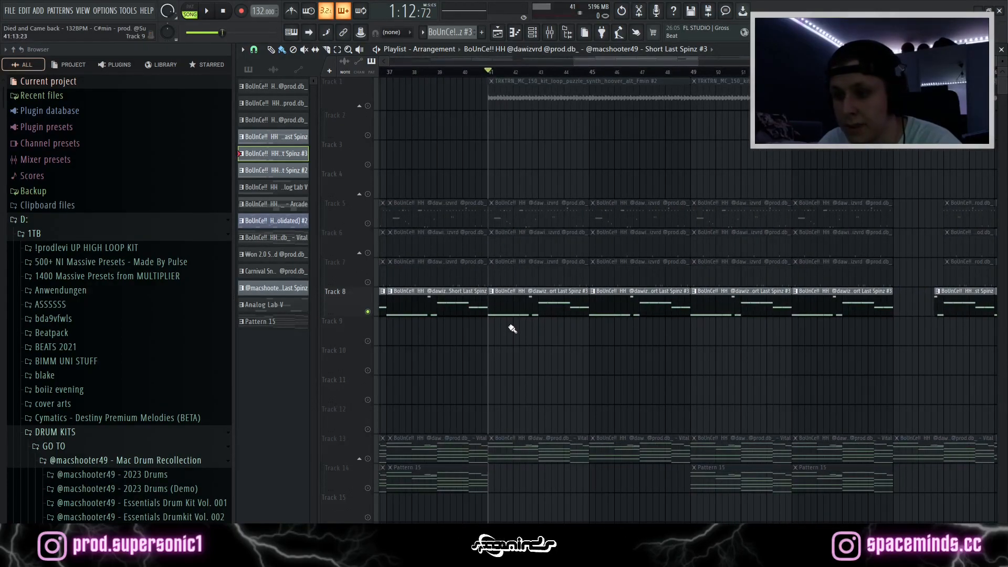
key(space)
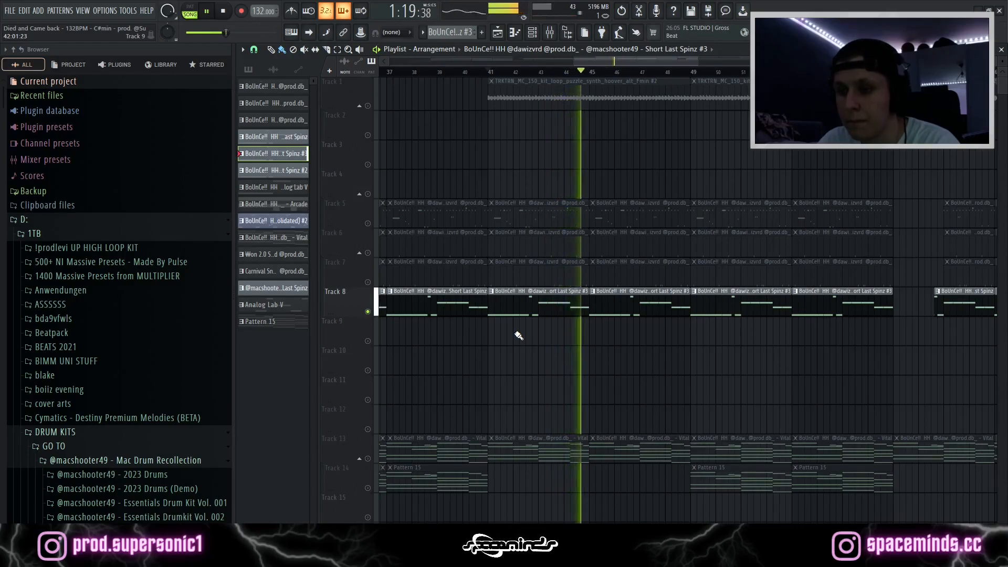
key(space)
Re-enable Tracks 7, 6 and 5 alongside the 808 on Track 8
scroll(522, 341, down, 4)
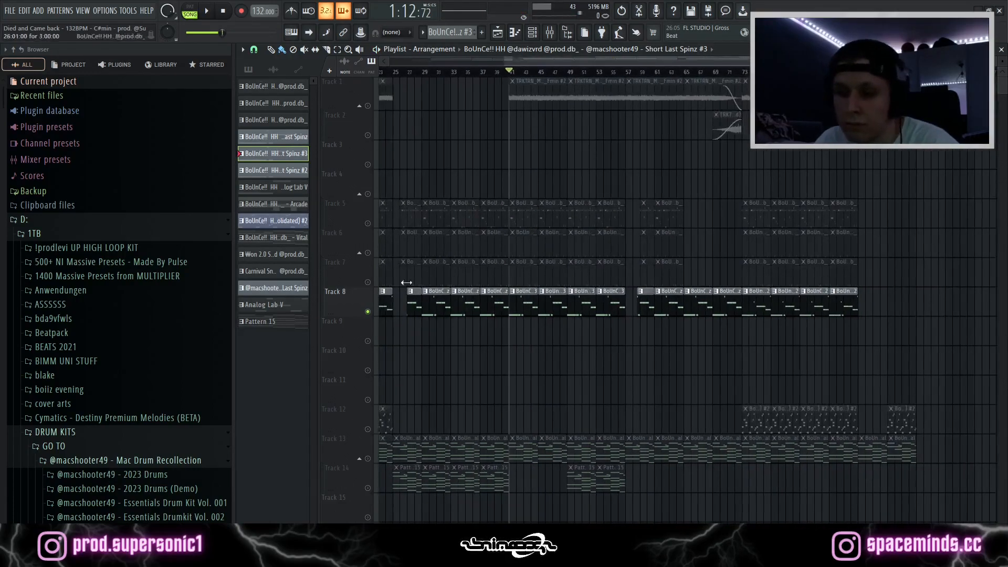
drag(367, 282, 374, 222)
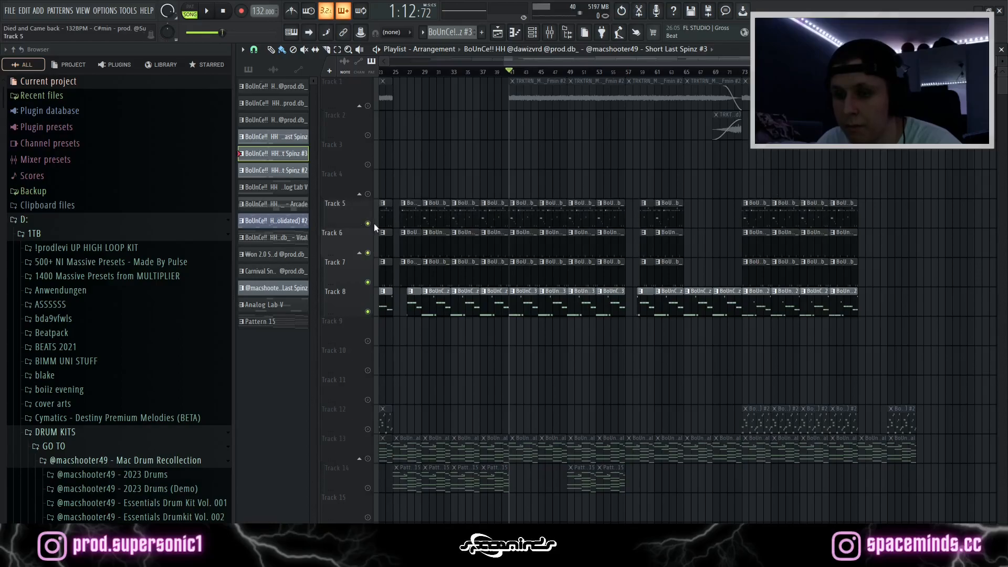
Set the playhead to bar 9 and listen to the soloed drums and 808 on Tracks 5 to 8
drag(597, 62, 466, 74)
scroll(603, 163, down, 3)
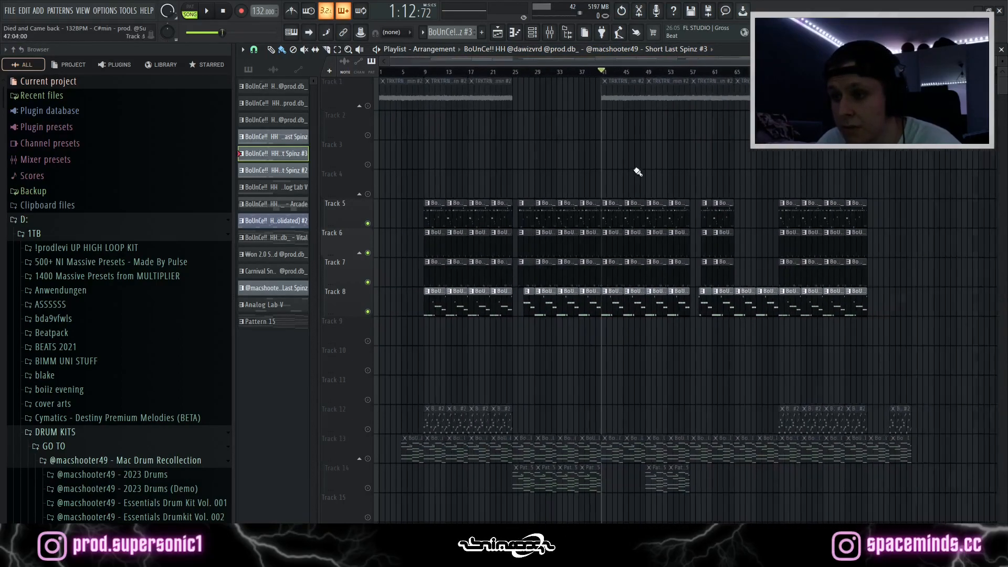
click(420, 73)
scroll(420, 74, up, 3)
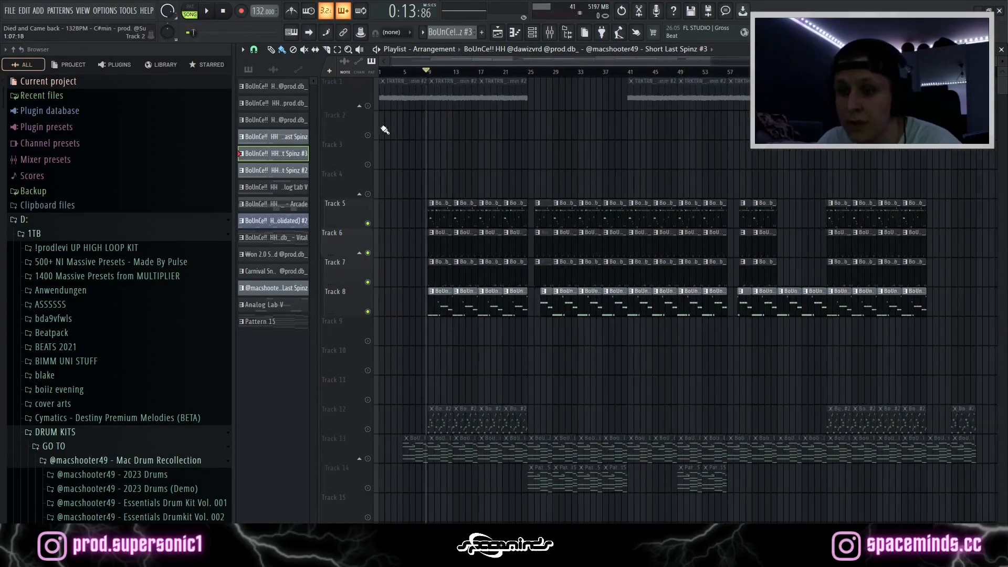
drag(466, 74, 471, 74)
scroll(450, 184, up, 4)
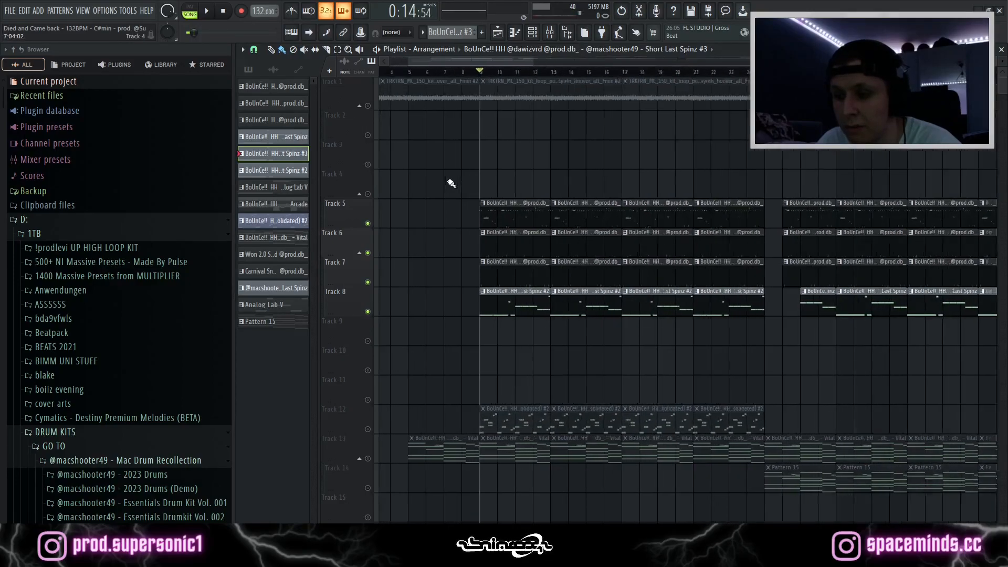
click(663, 358)
right_click(683, 356)
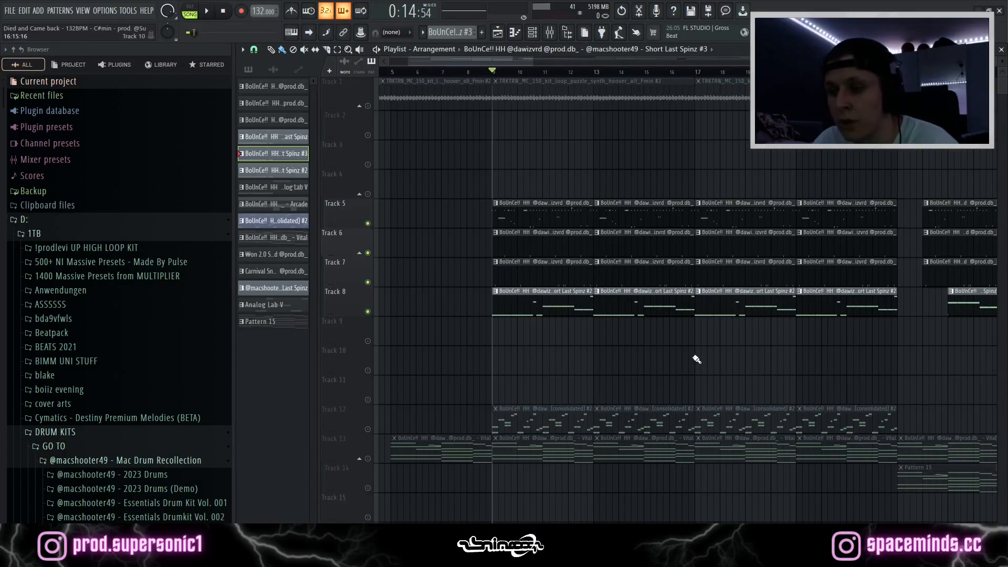
key(space)
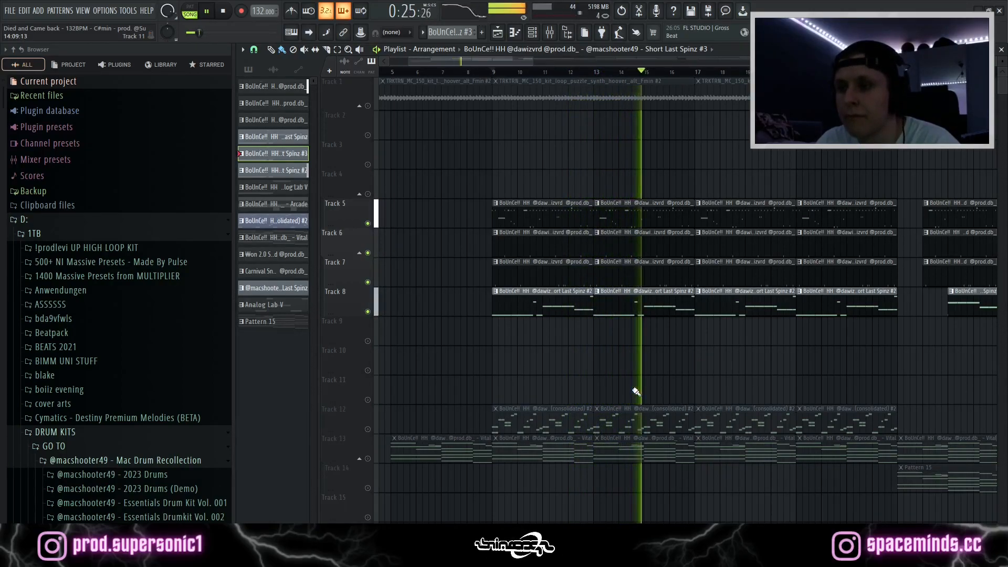
key(space)
Turn the remaining playlist tracks back on and mute the vocal on Track 31
scroll(581, 383, down, 5)
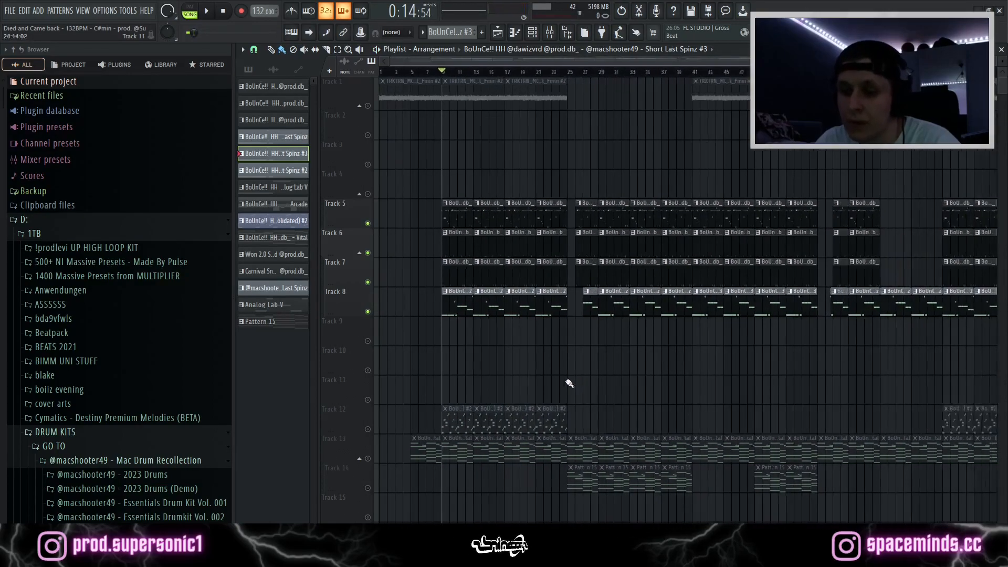
scroll(370, 368, down, 6)
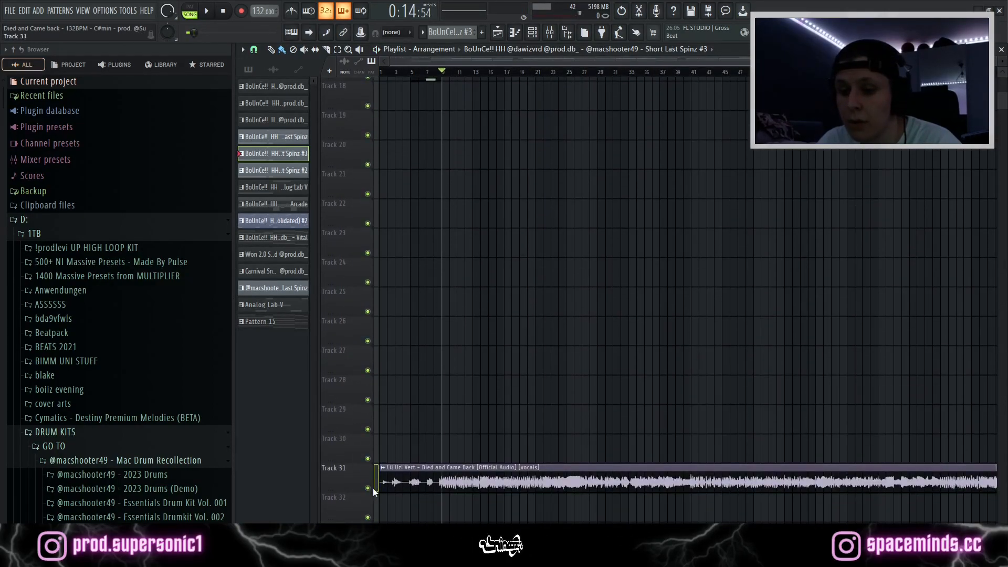
scroll(459, 342, up, 6)
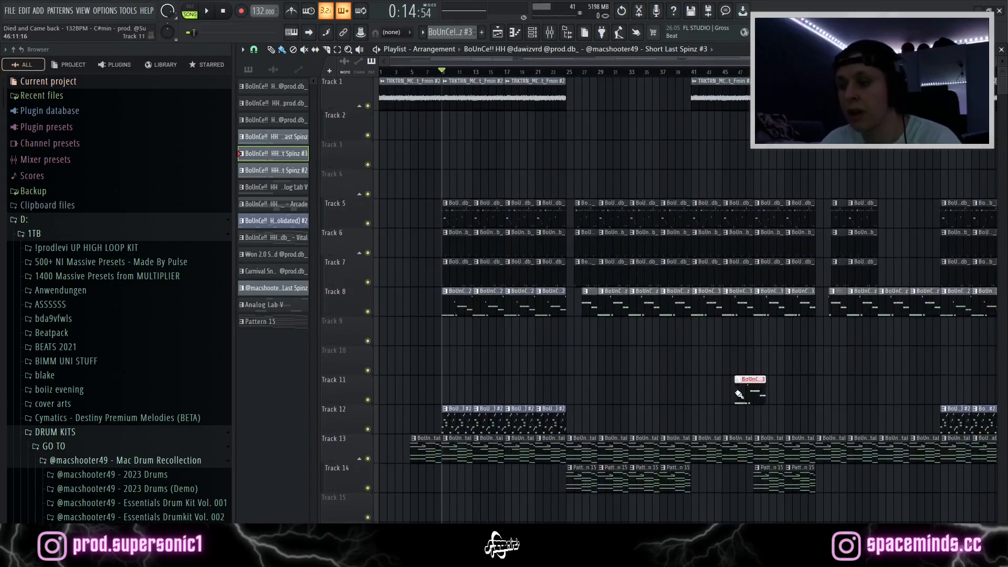
ctrl+scroll(735, 391, down, 3)
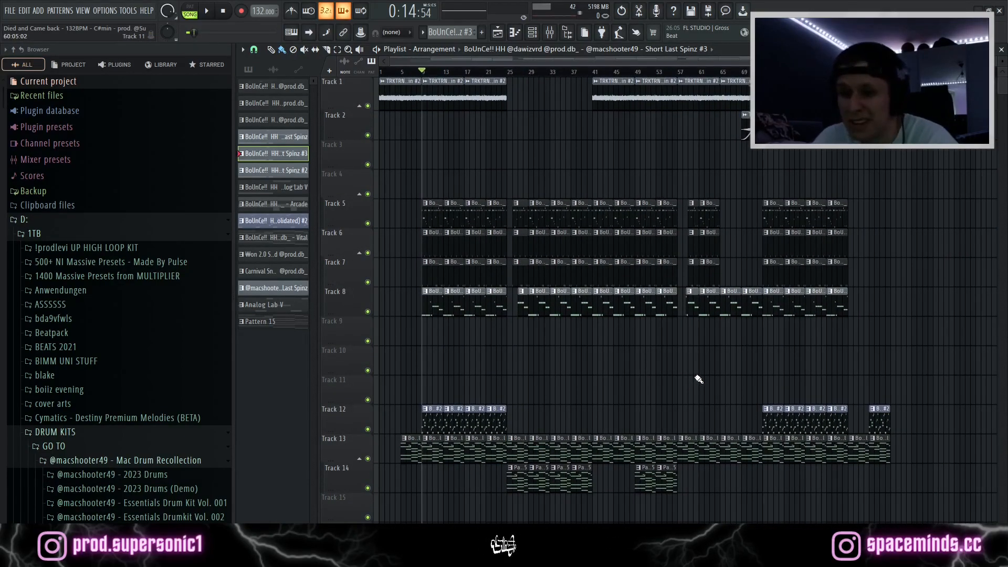
Listen to the full beat without the vocal from bar 9, briefly checking the levels in the mixer
key(space)
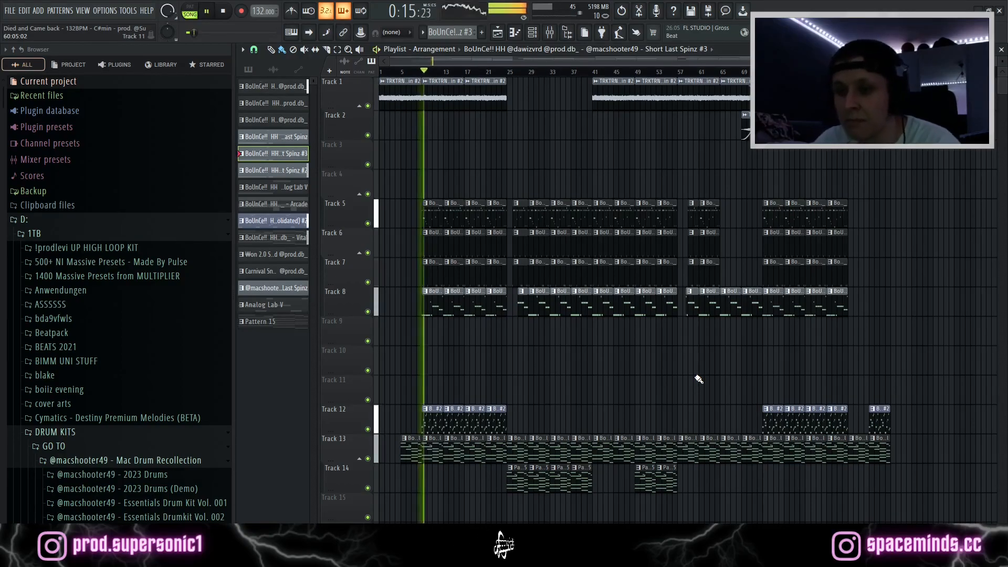
ctrl+scroll(389, 314, up, 2)
ctrl+scroll(389, 314, up, 3)
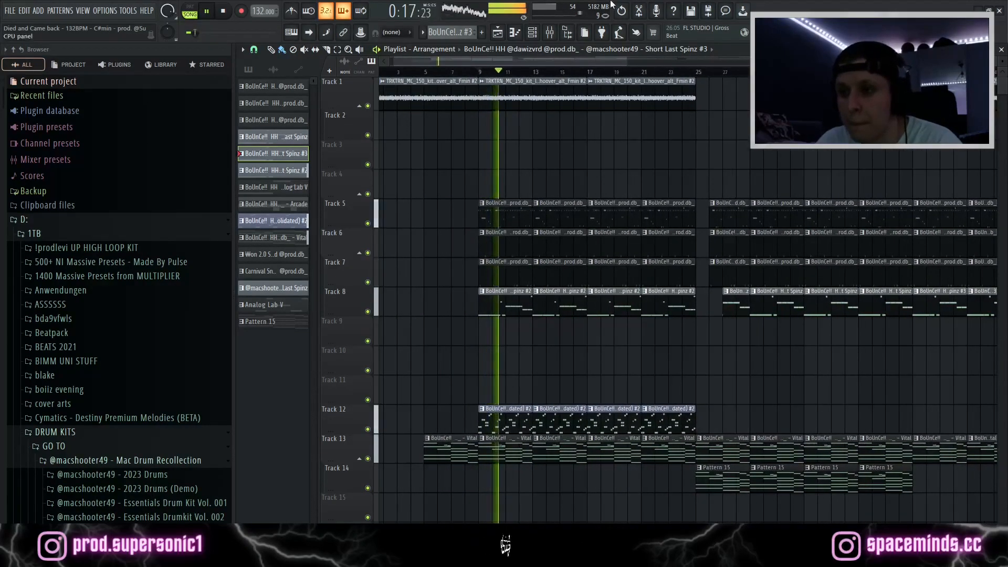
click(551, 34)
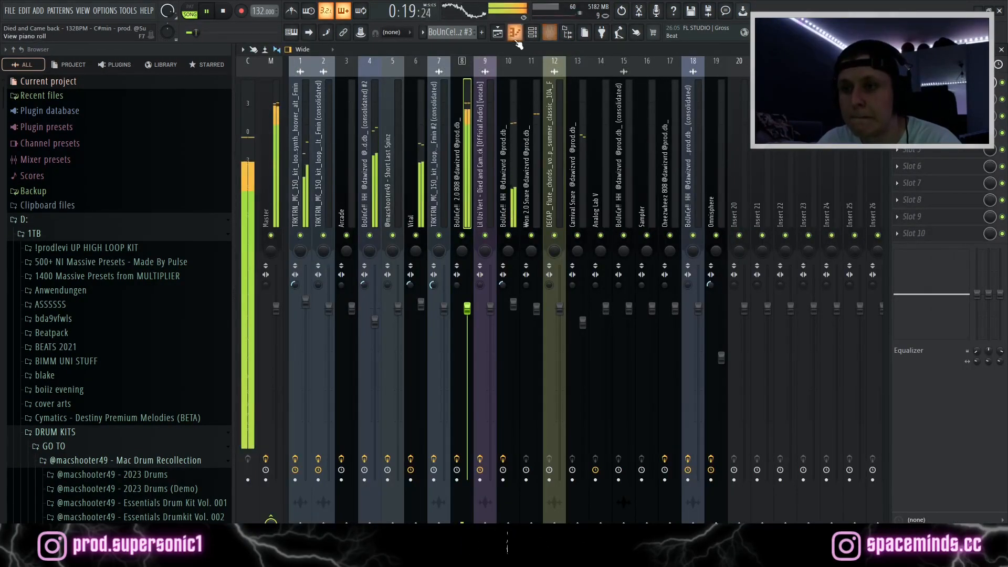
click(551, 34)
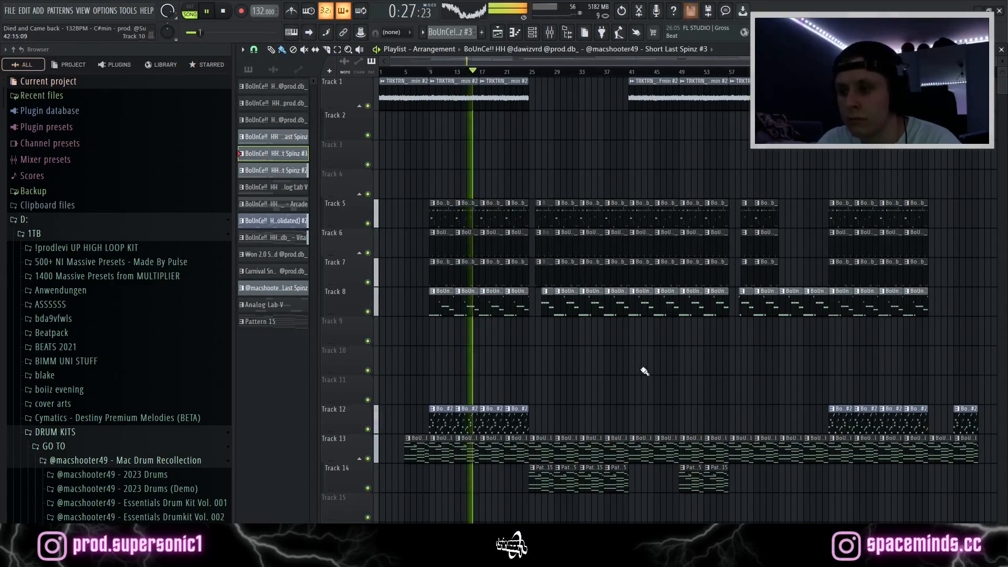
key(space)
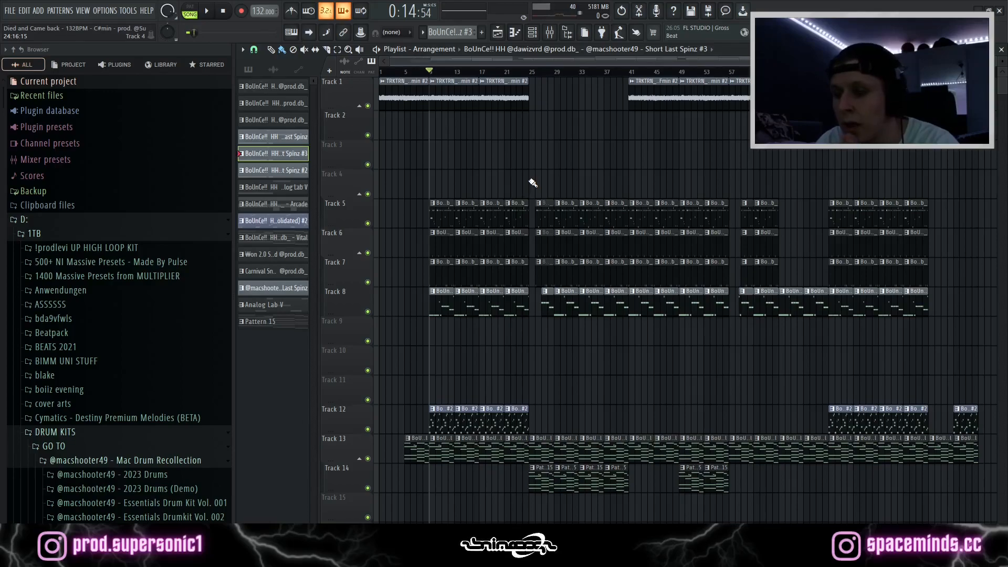
Unmute the vocal audio clip on Track 31
scroll(533, 182, down, 6)
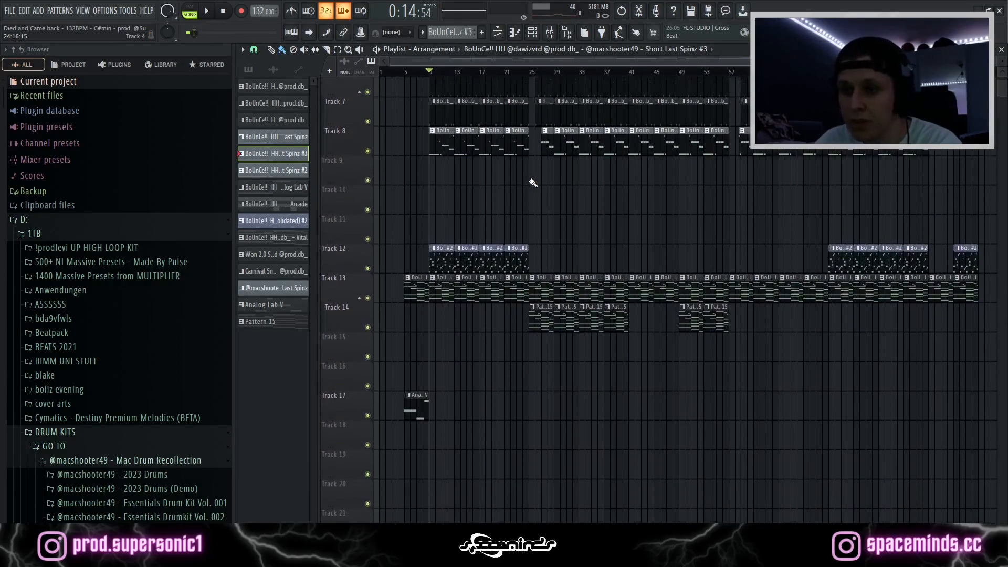
scroll(533, 182, up, 6)
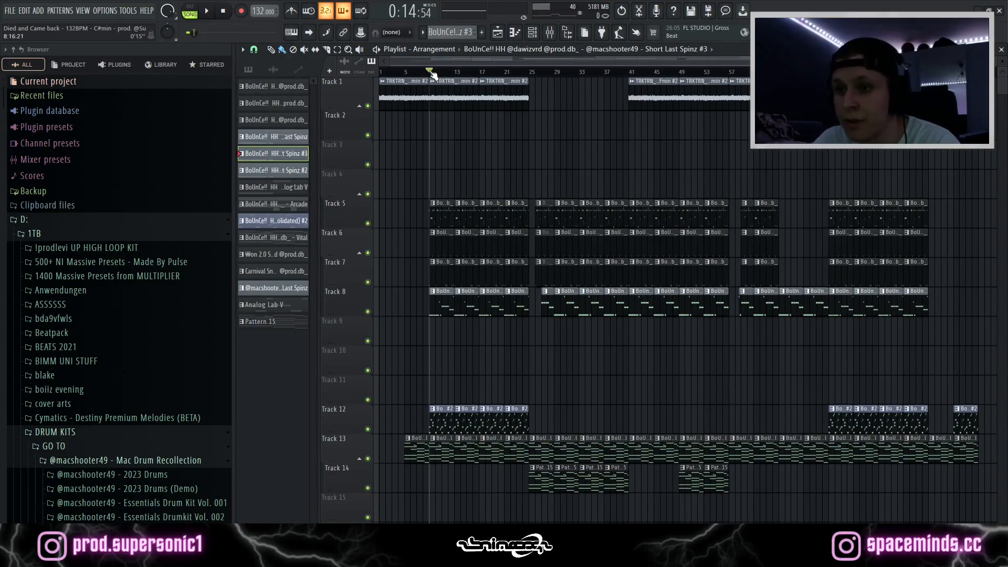
scroll(411, 273, down, 19)
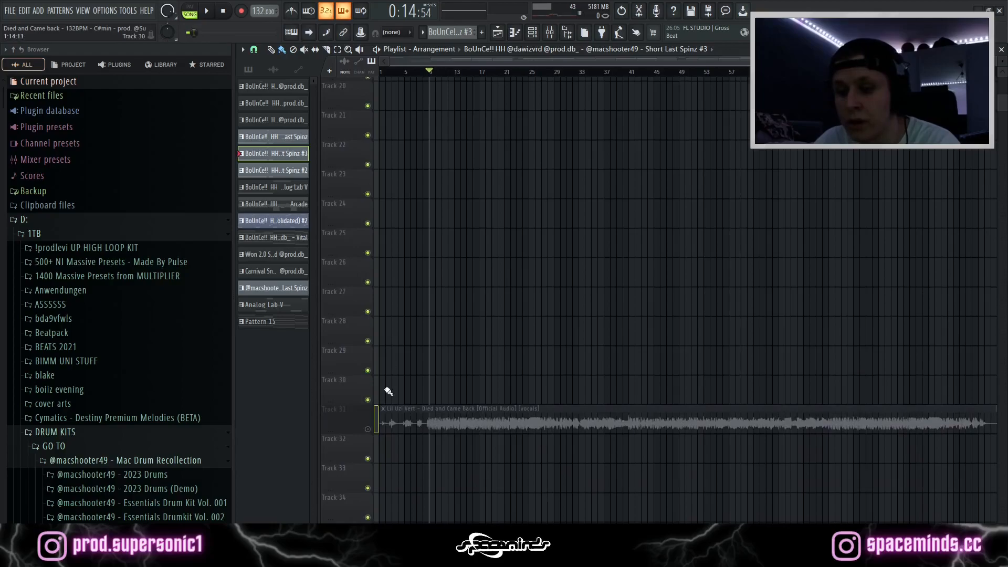
click(369, 428)
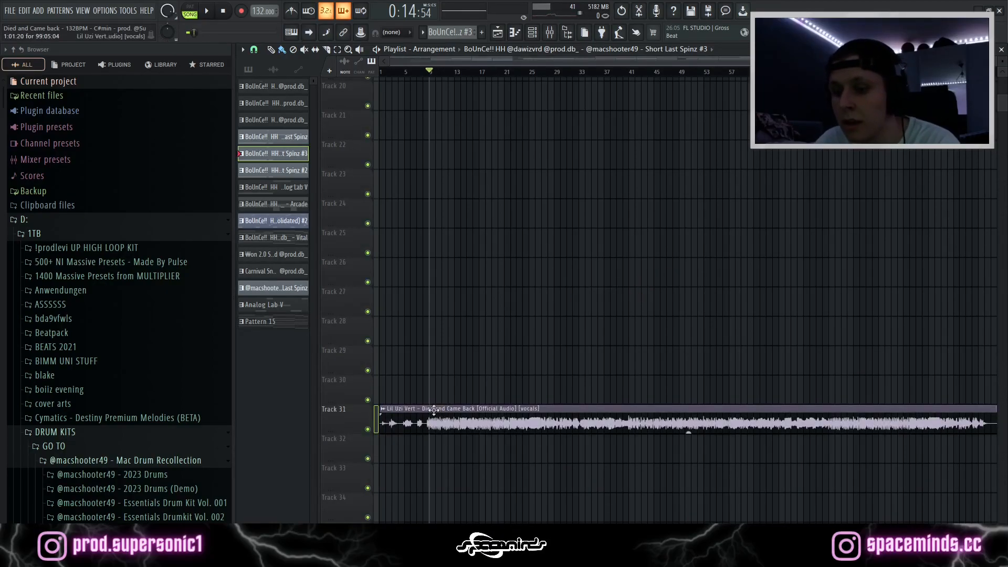
scroll(424, 390, up, 16)
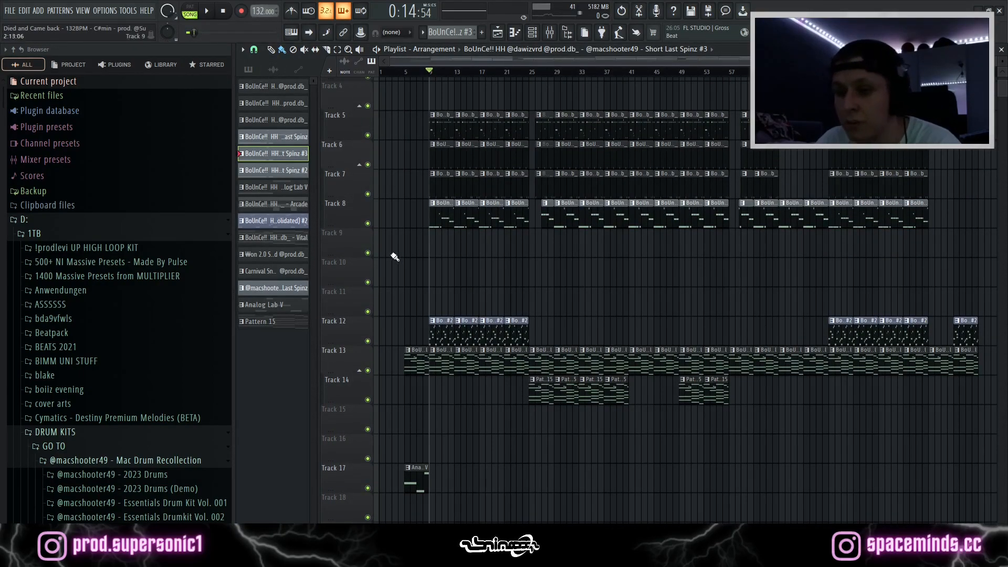
Move the playhead to bar 7, two bars before the drums enter
scroll(395, 257, up, 6)
scroll(447, 124, down, 2)
click(414, 74)
scroll(497, 255, up, 3)
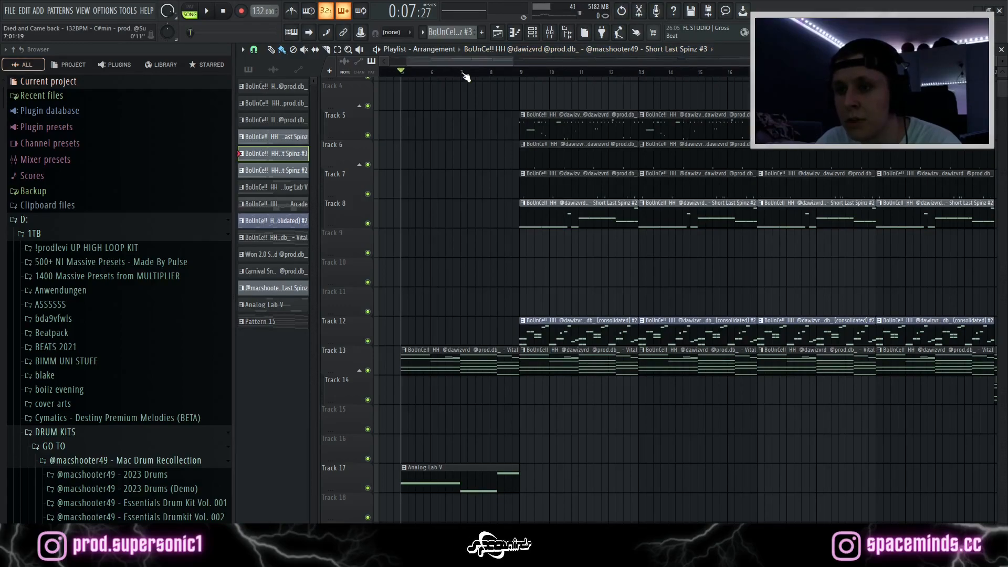
scroll(613, 253, down, 5)
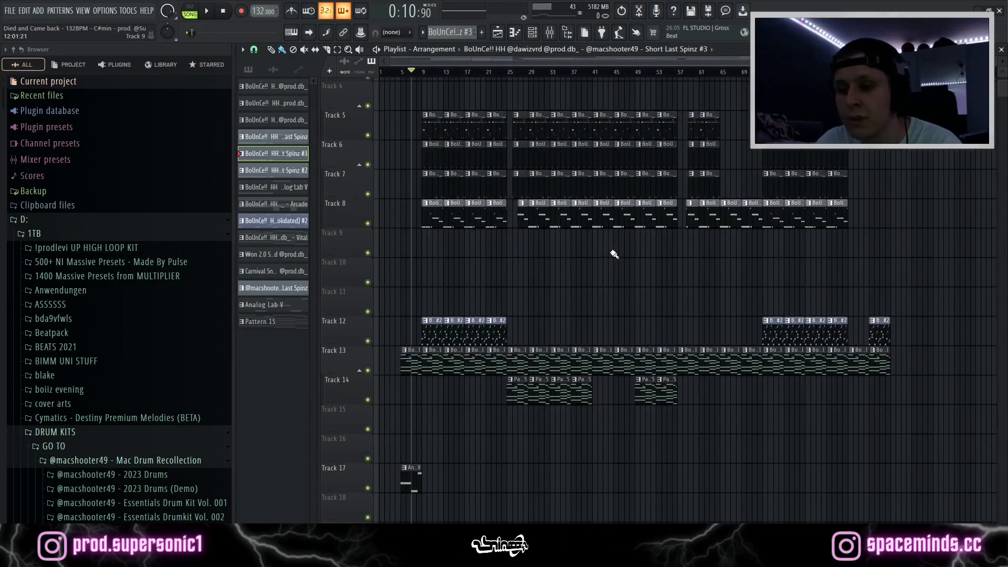
scroll(614, 254, up, 3)
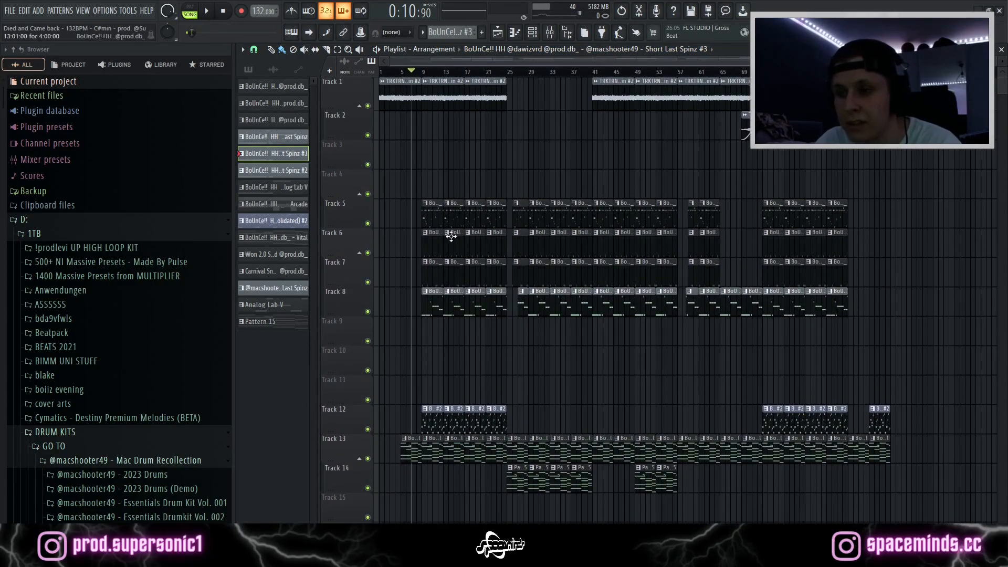
scroll(451, 236, up, 4)
drag(472, 62, 428, 65)
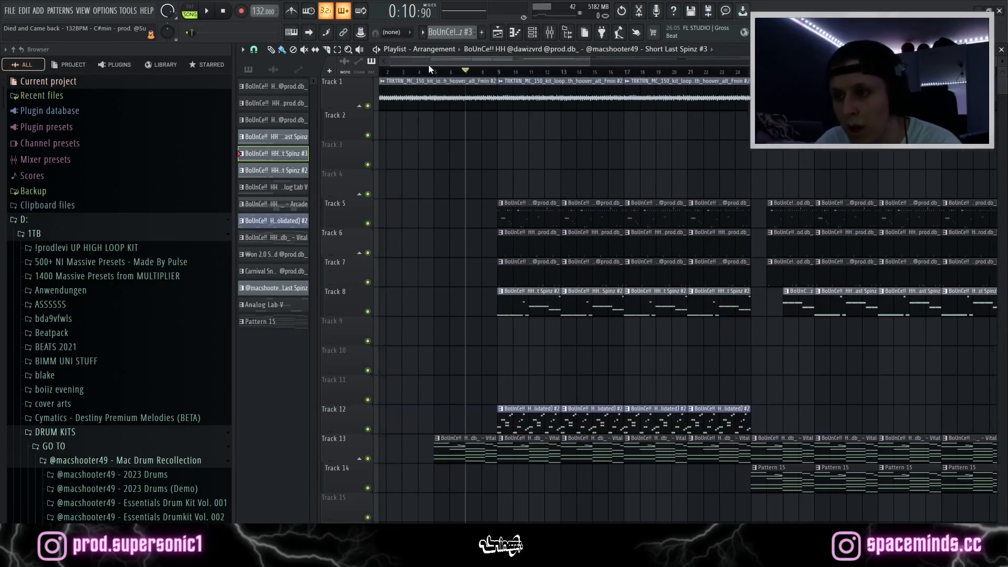
Listen to the full beat together with the vocal, starting from bar 7
scroll(637, 323, down, 20)
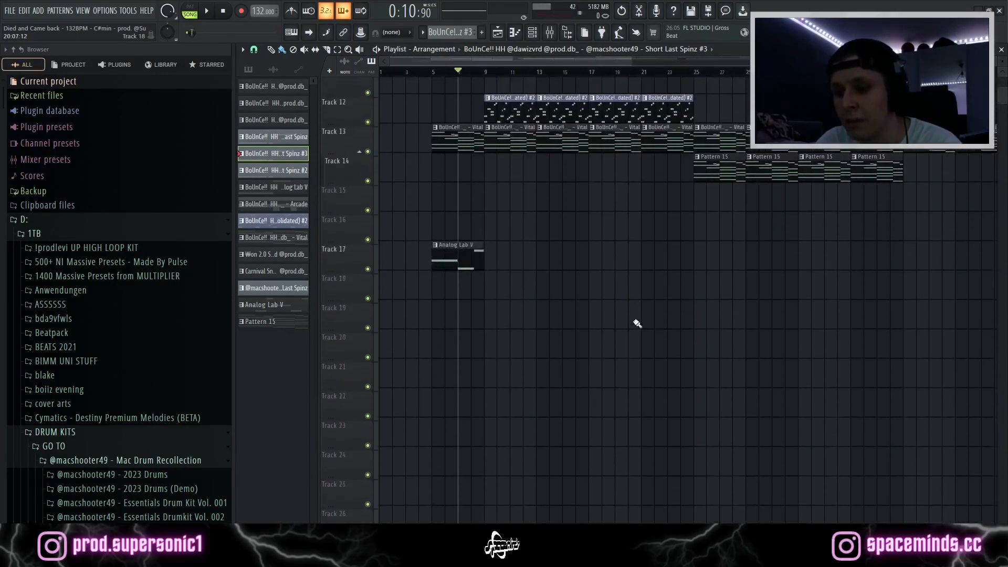
scroll(635, 323, up, 16)
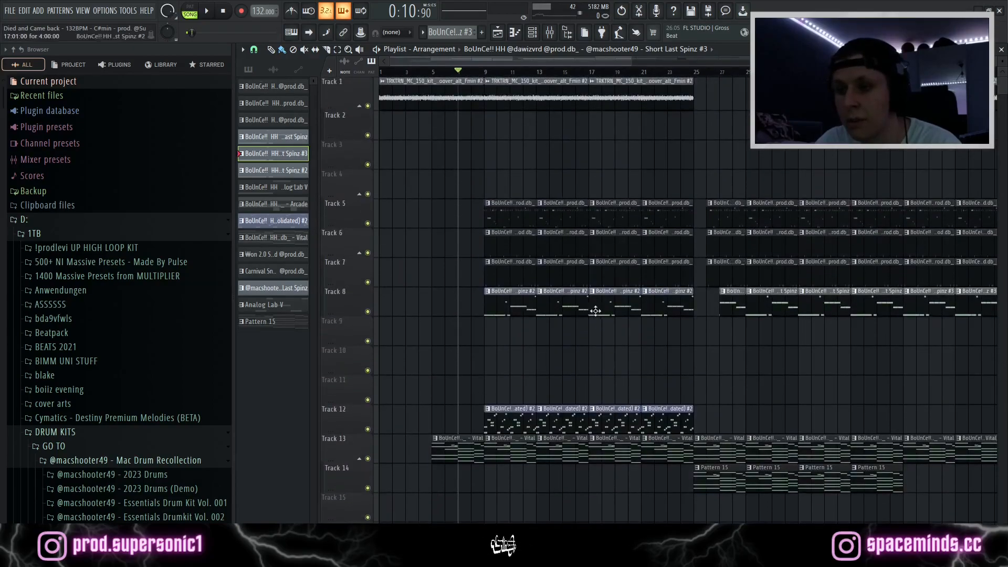
key(space)
scroll(596, 310, down, 4)
click(731, 399)
right_click(732, 398)
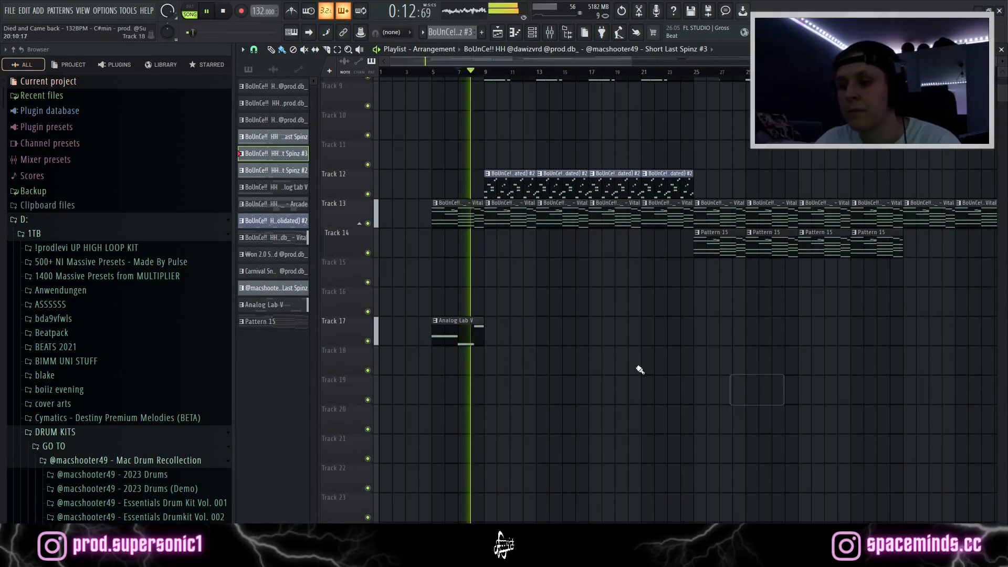
scroll(582, 342, down, 2)
scroll(577, 344, up, 6)
scroll(624, 308, up, 2)
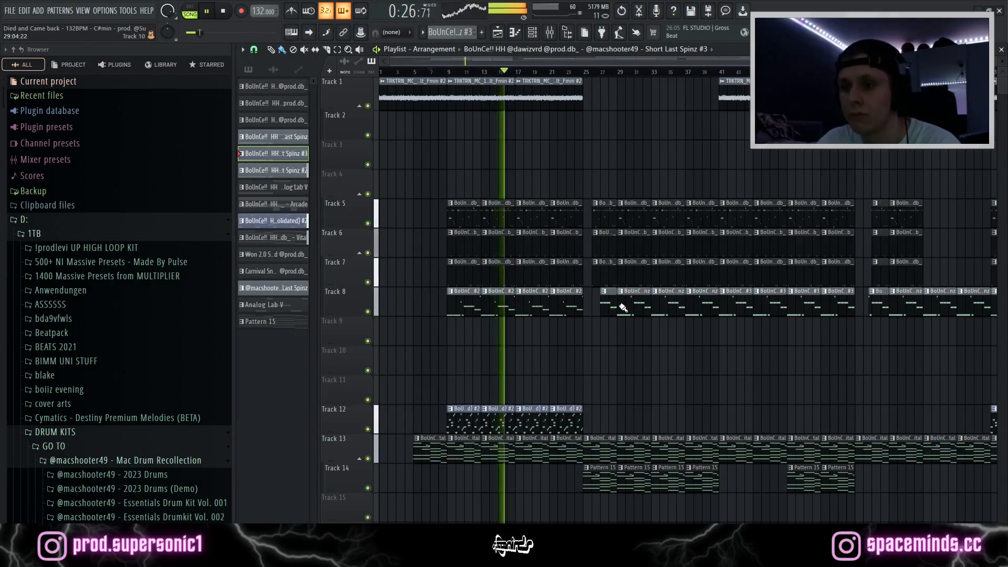
key(space)
Look over the whole arrangement, from the loop and drum tracks down to the melodic layers on Tracks 12 to 17
scroll(619, 283, down, 5)
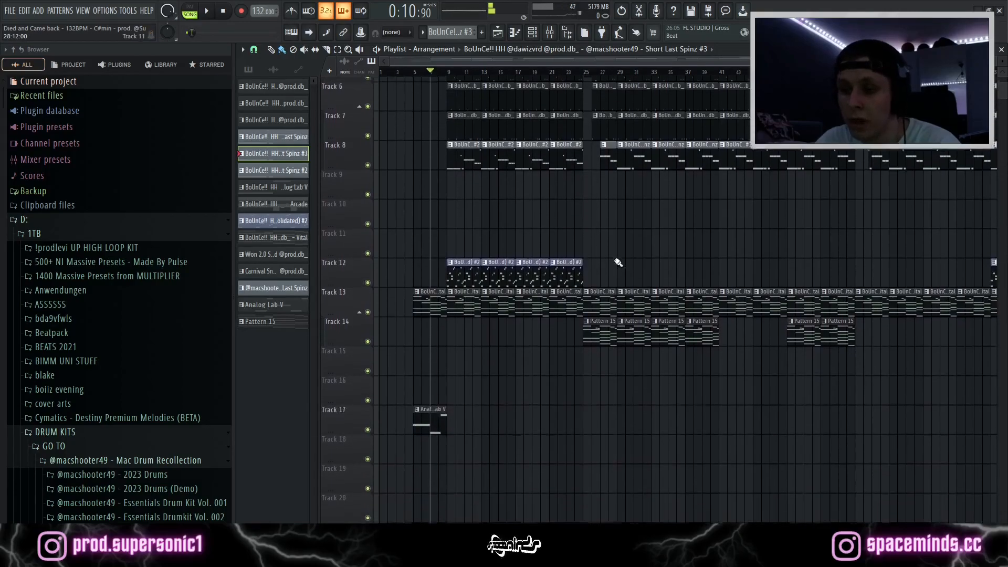
scroll(618, 262, down, 10)
scroll(617, 260, up, 14)
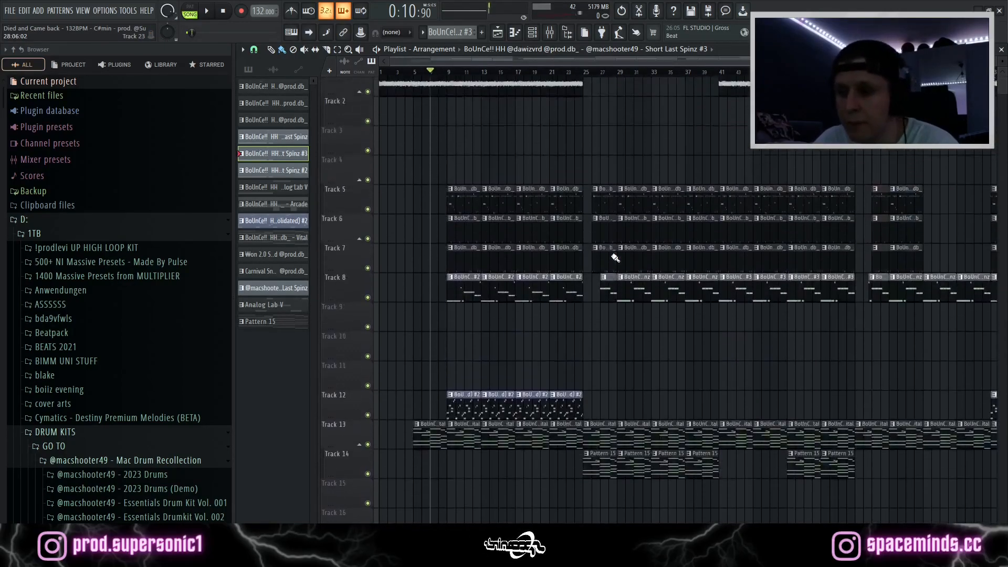
scroll(614, 258, up, 1)
ctrl+scroll(615, 258, down, 2)
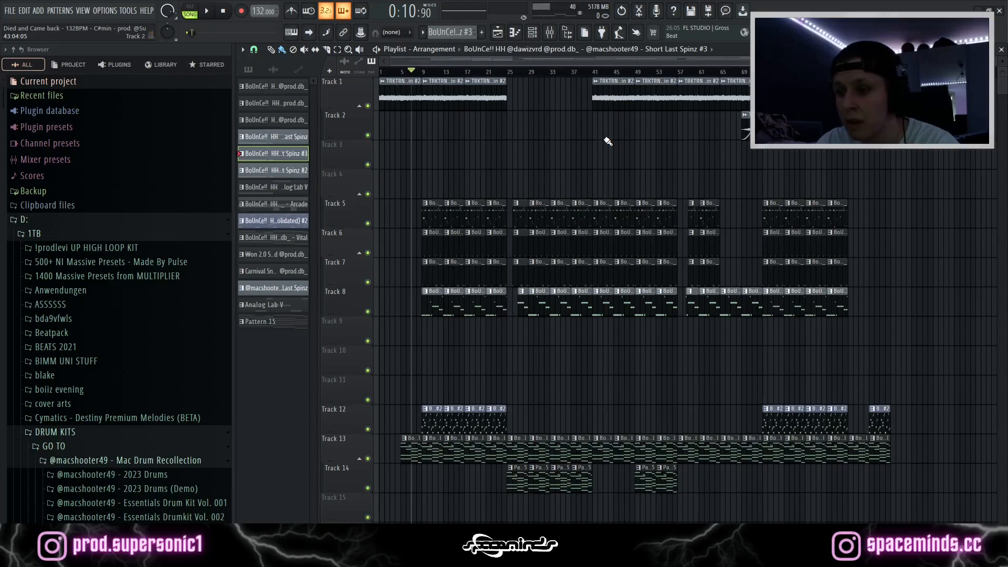
scroll(518, 194, down, 5)
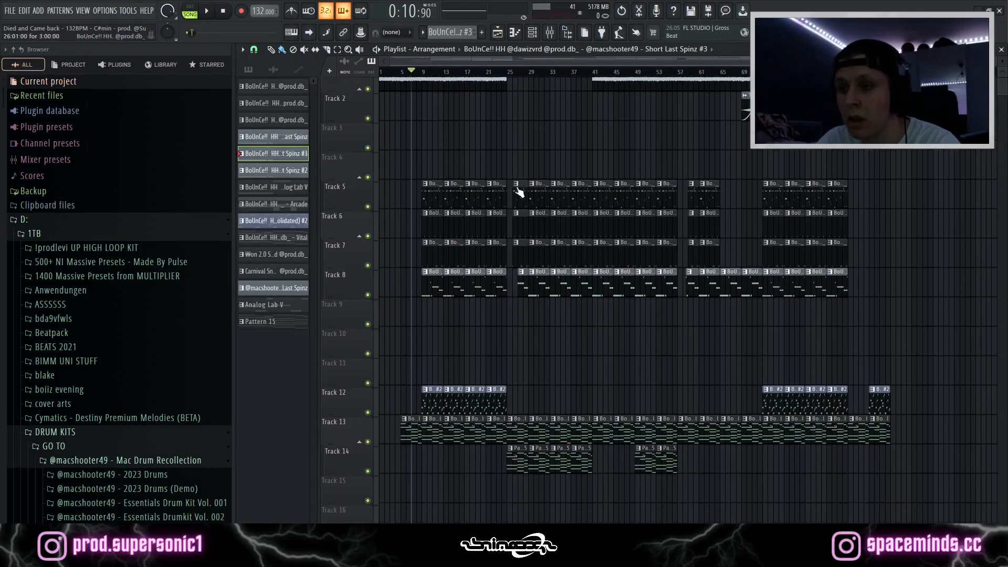
scroll(519, 193, up, 4)
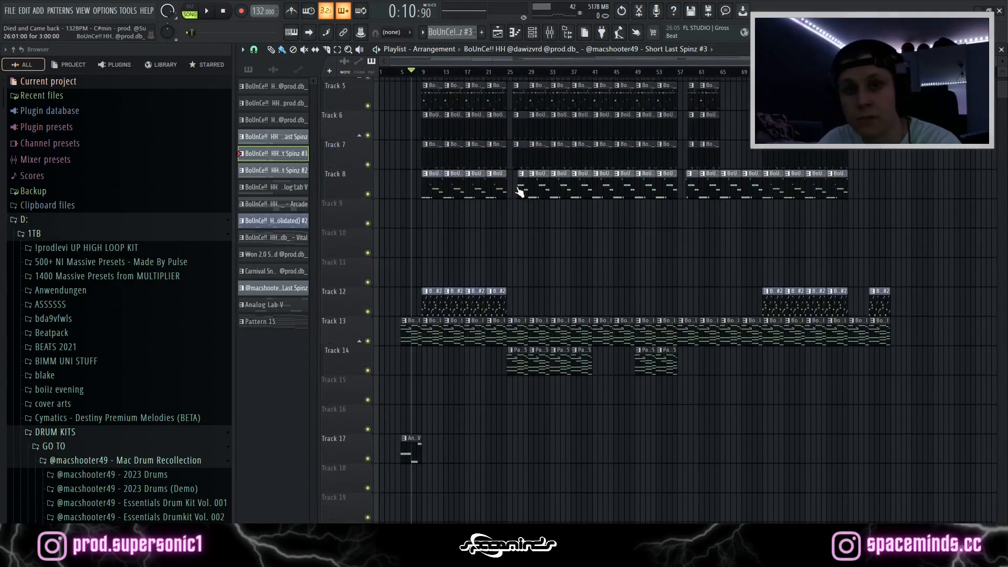